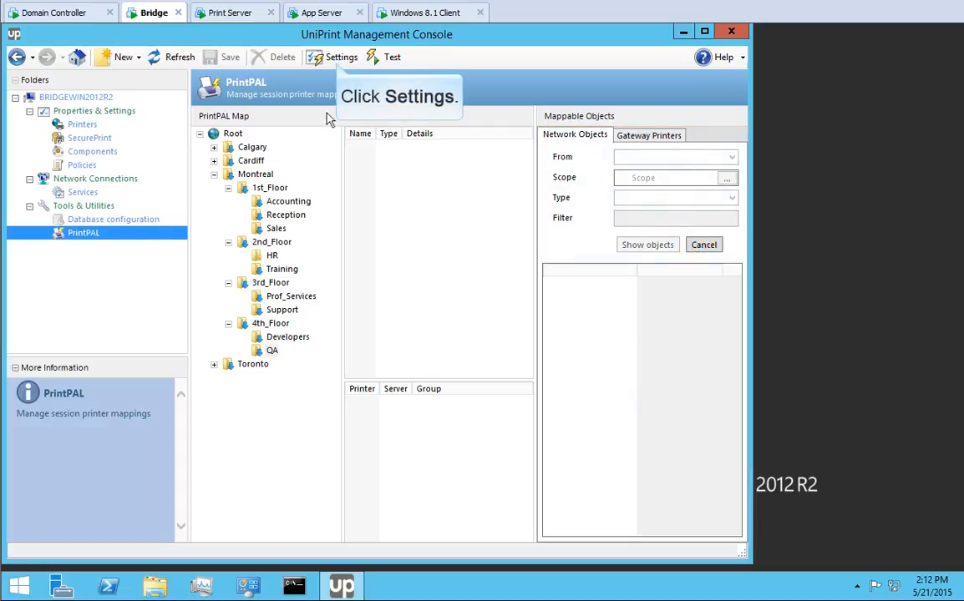
Add the MYCOMPANY browsing domain with the Administrator account and its password, then apply the settings.
click(303, 52)
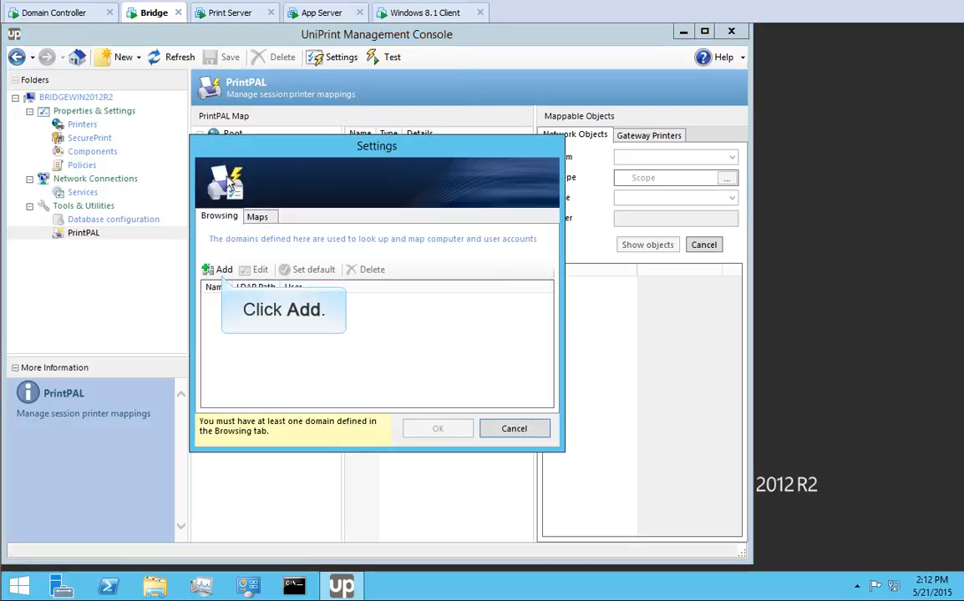
click(219, 269)
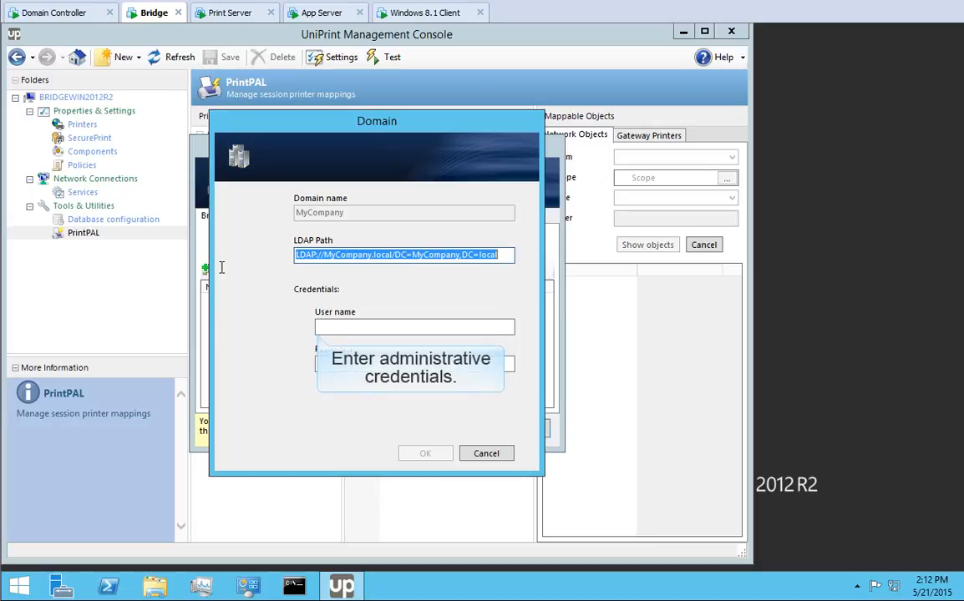
click(318, 325)
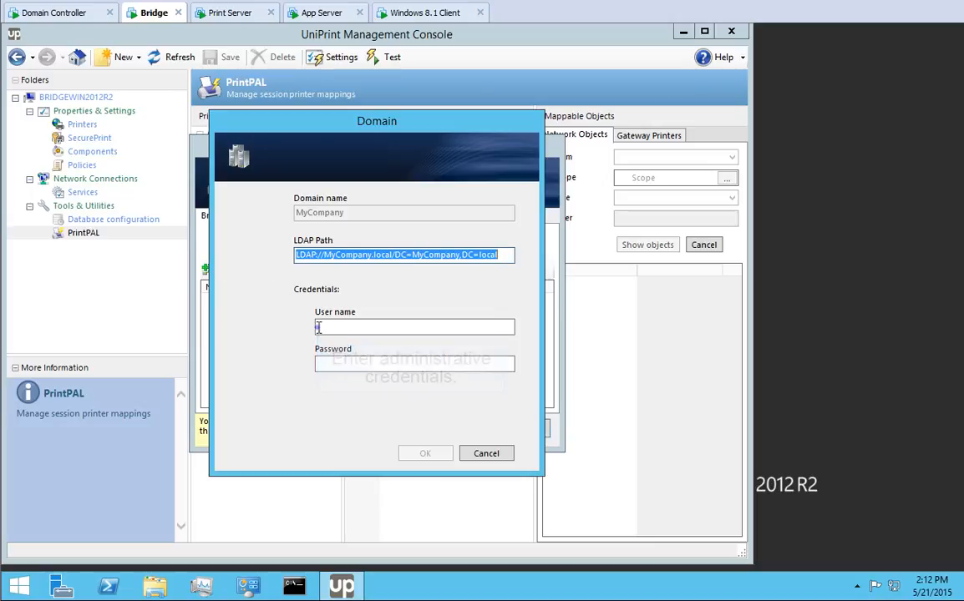
text(Administrator)
click(318, 357)
text(•••••••••••)
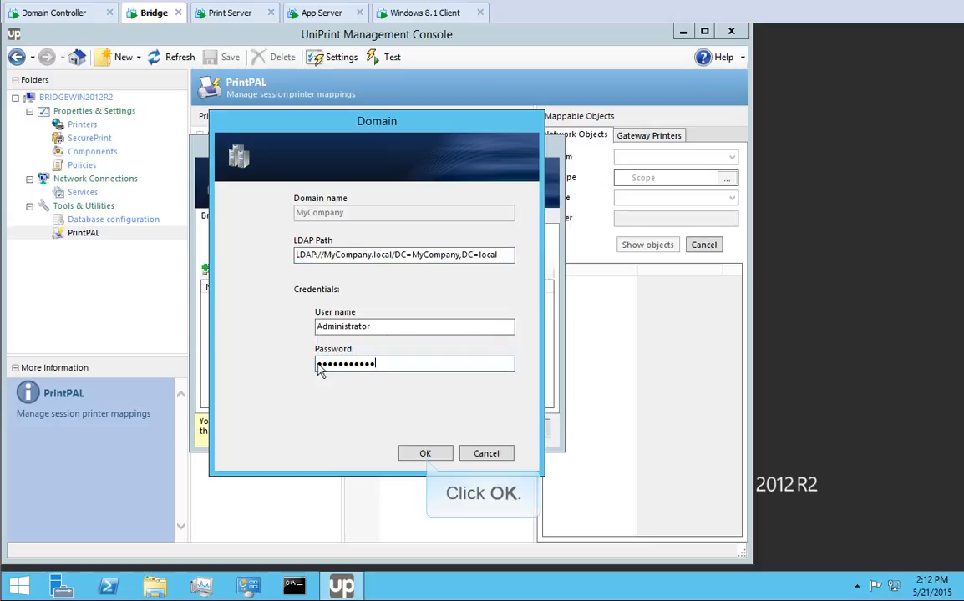
click(426, 453)
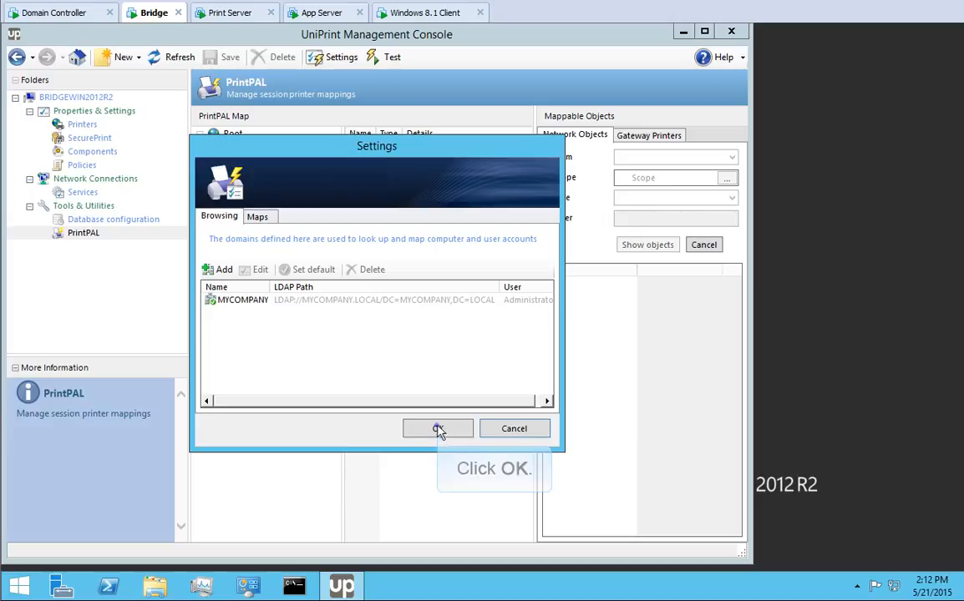
click(439, 429)
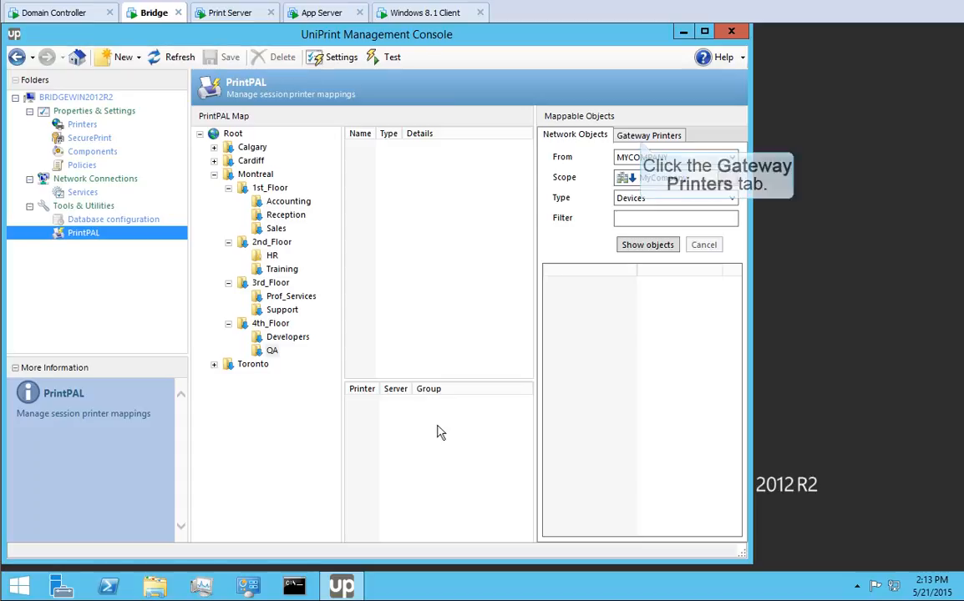
click(641, 135)
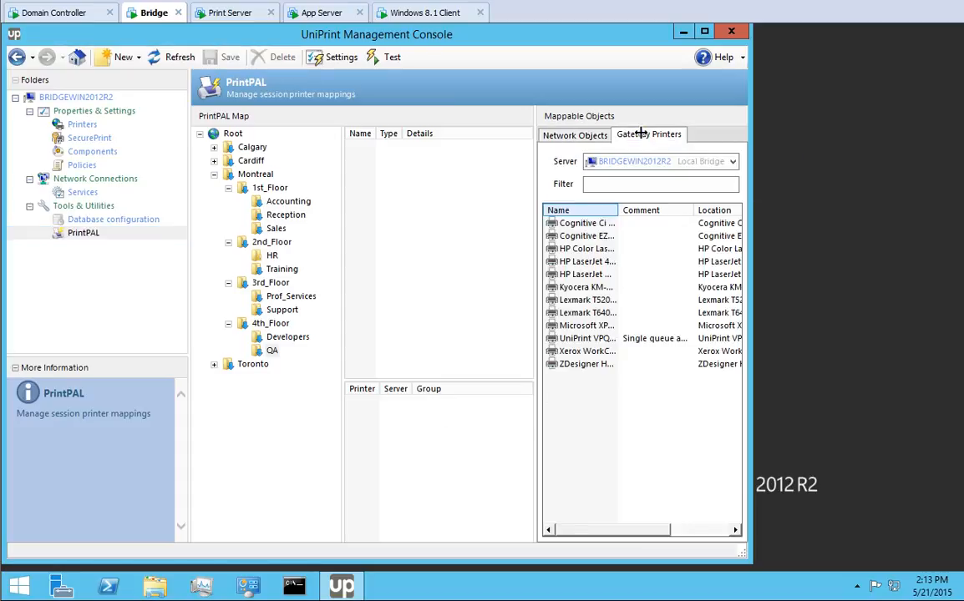
drag(621, 211, 652, 210)
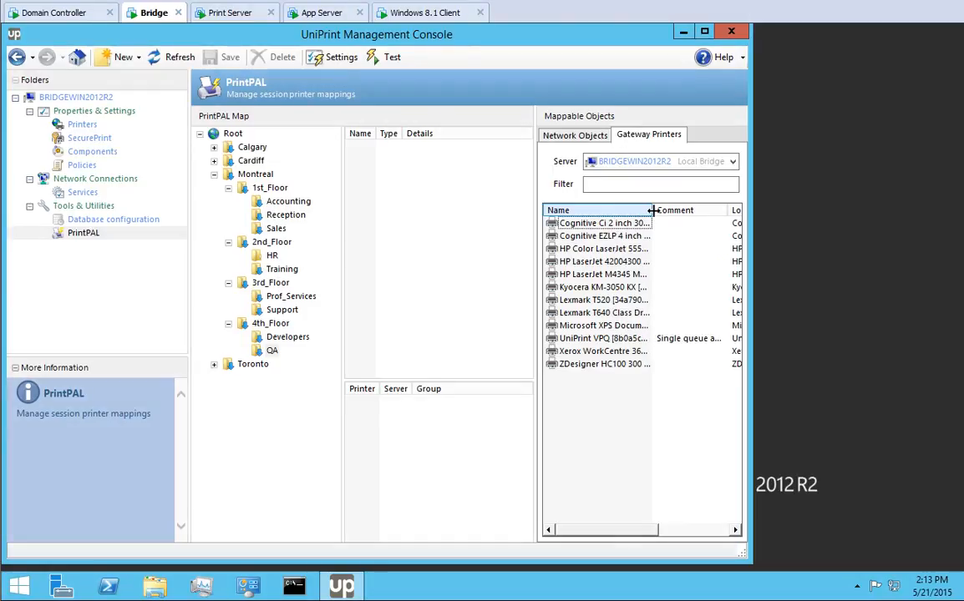
drag(727, 210, 686, 211)
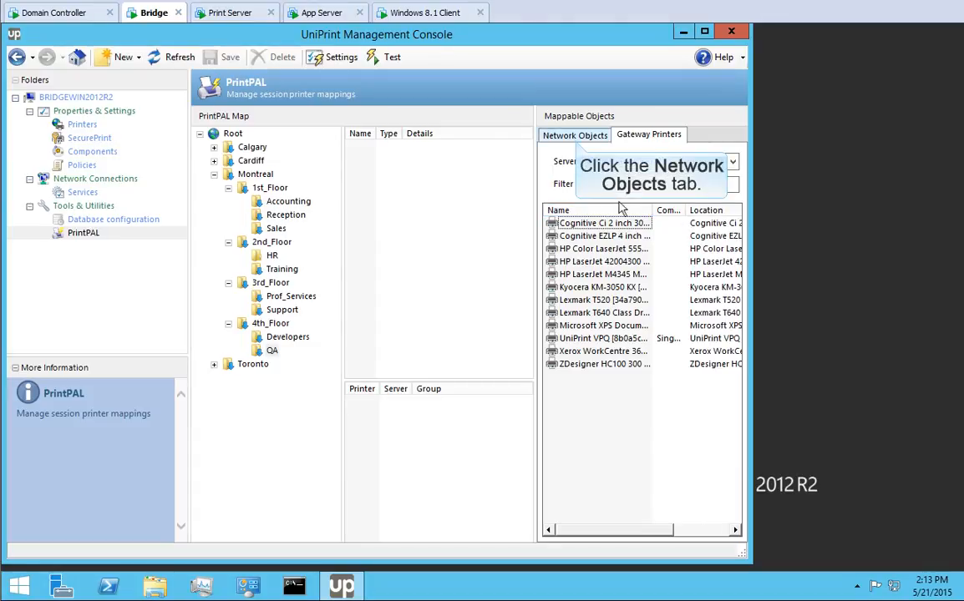
click(576, 137)
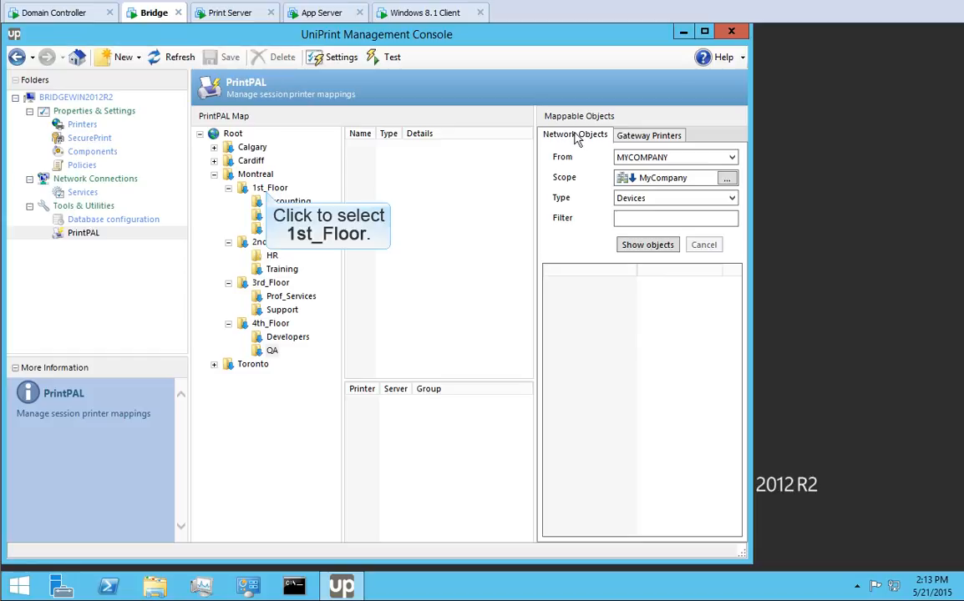
Under 1st_Floor, create a group named Marketing with 'Inherit printers from parent group' checked.
click(267, 188)
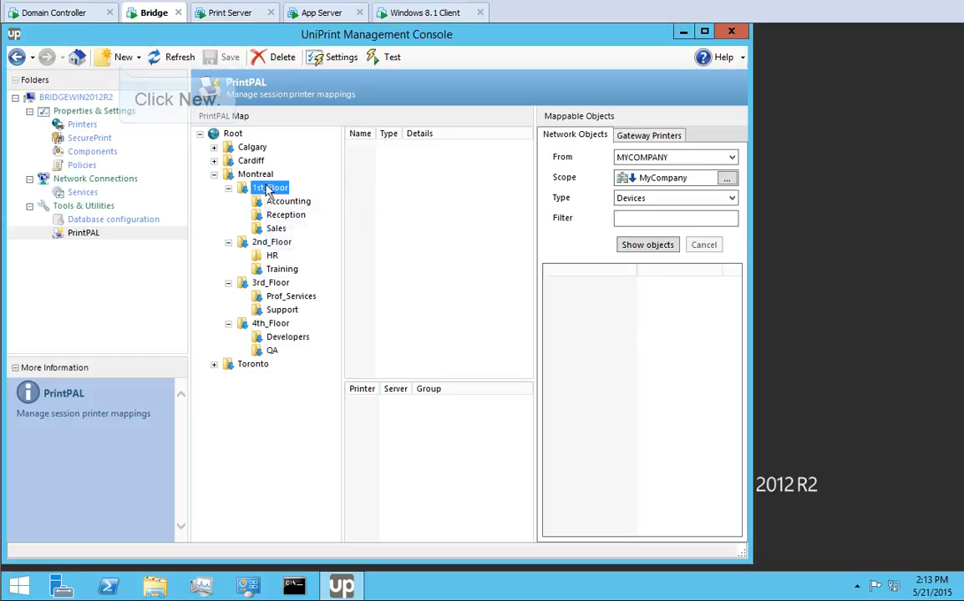
click(120, 60)
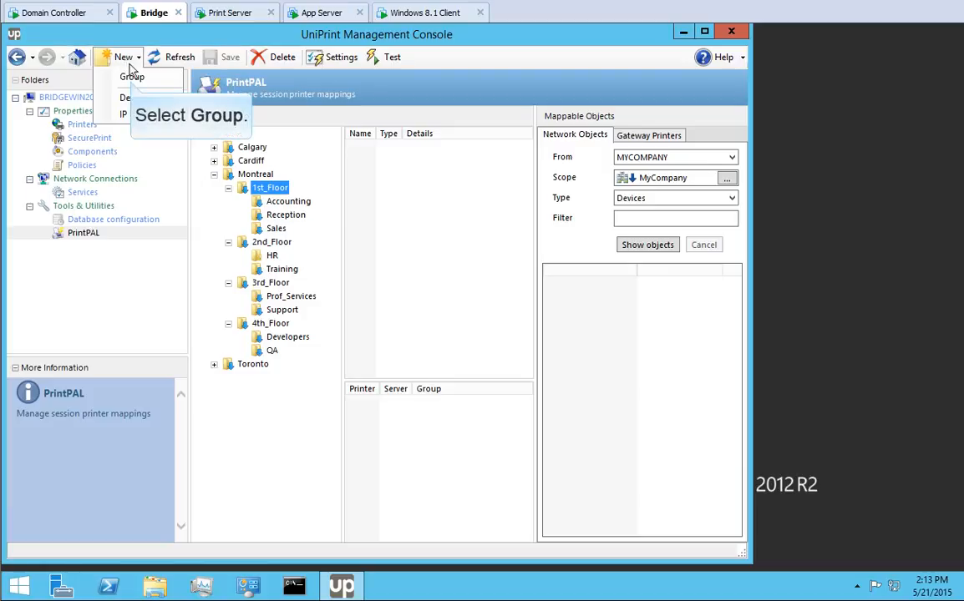
click(131, 76)
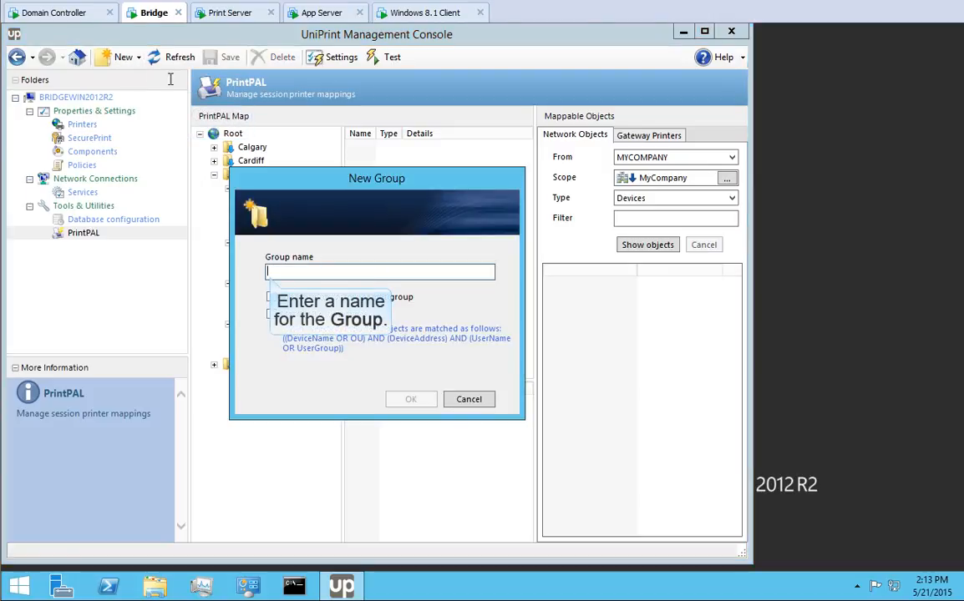
text(Marketing)
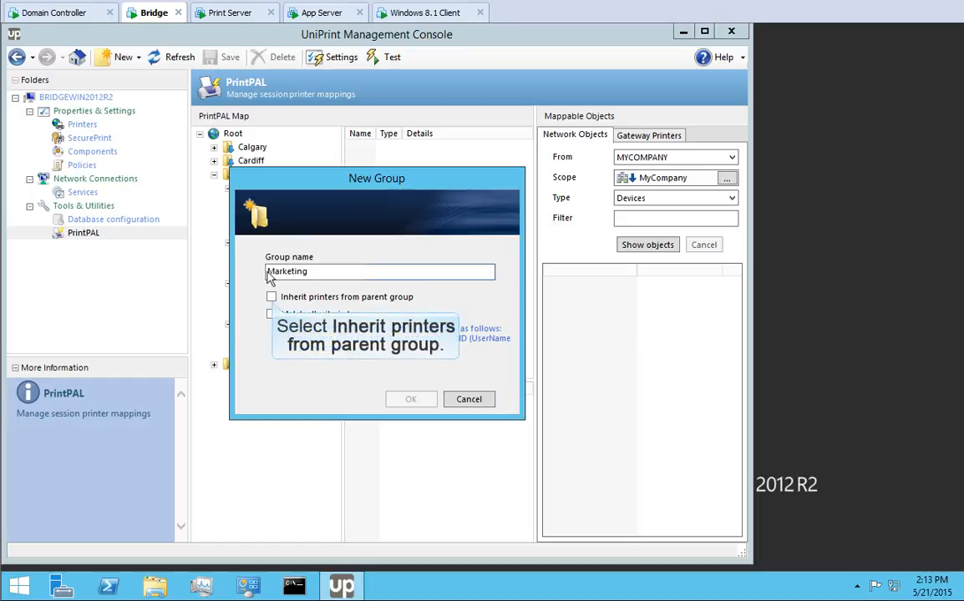
click(272, 297)
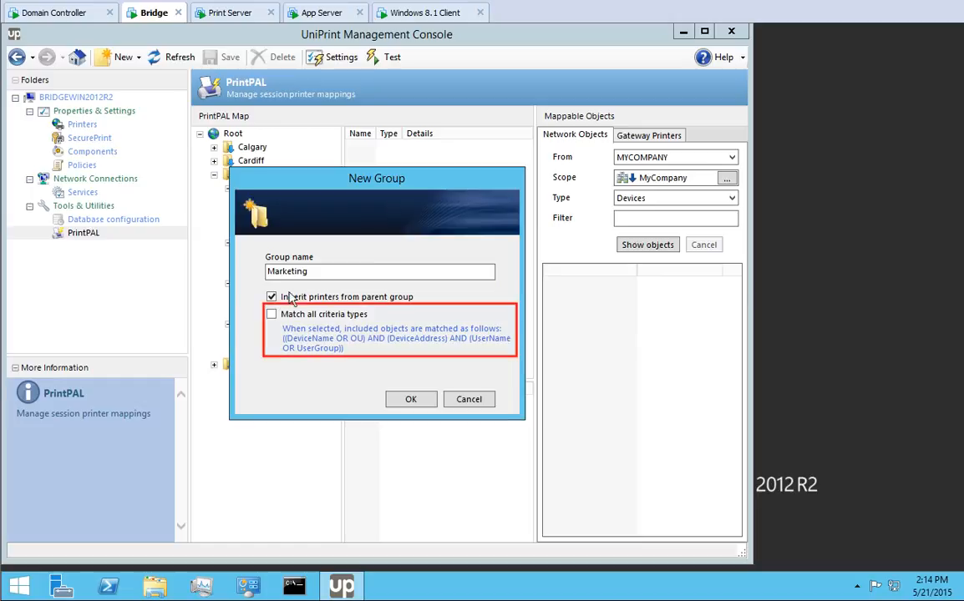
drag(355, 184, 422, 356)
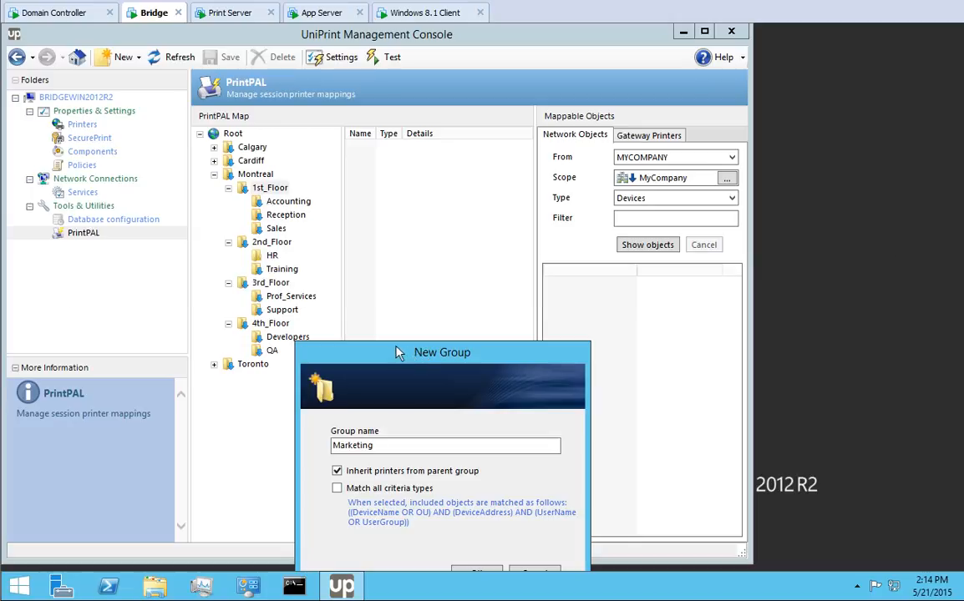
drag(398, 349, 389, 198)
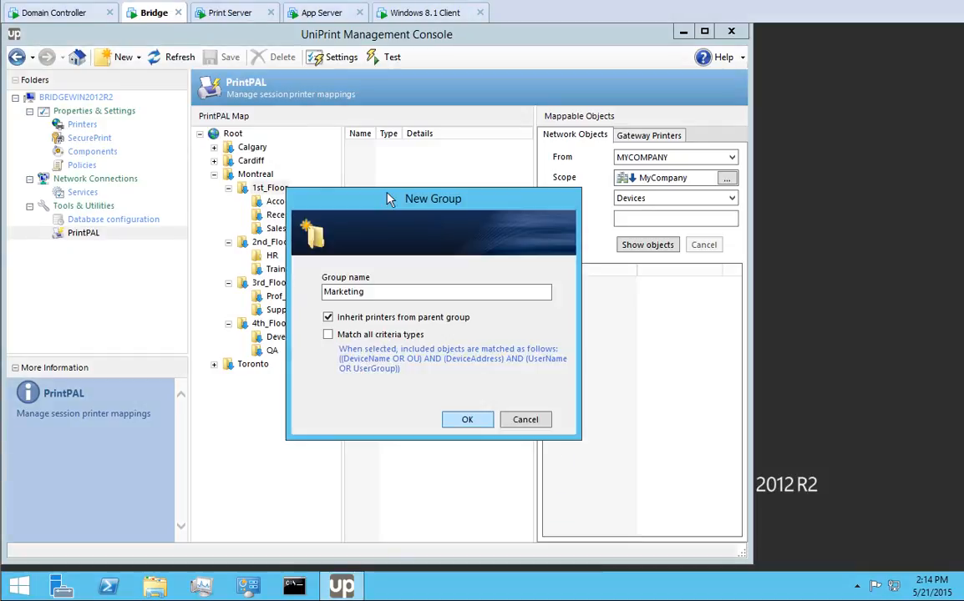
click(467, 420)
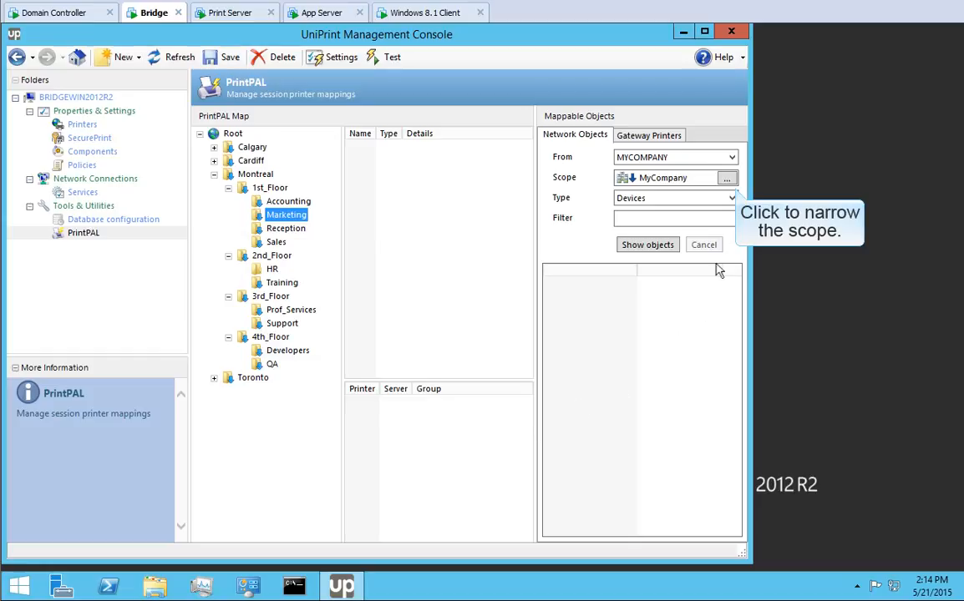
Filter Devices by 'mrkt' and add mrkt-PC01 through mrkt-PC04 to the Marketing group.
click(728, 179)
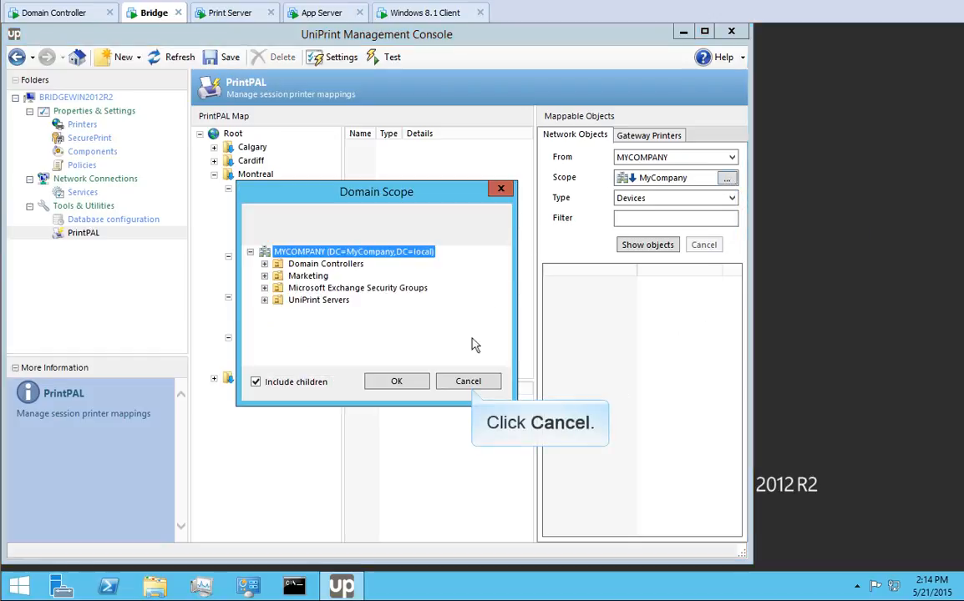
click(469, 381)
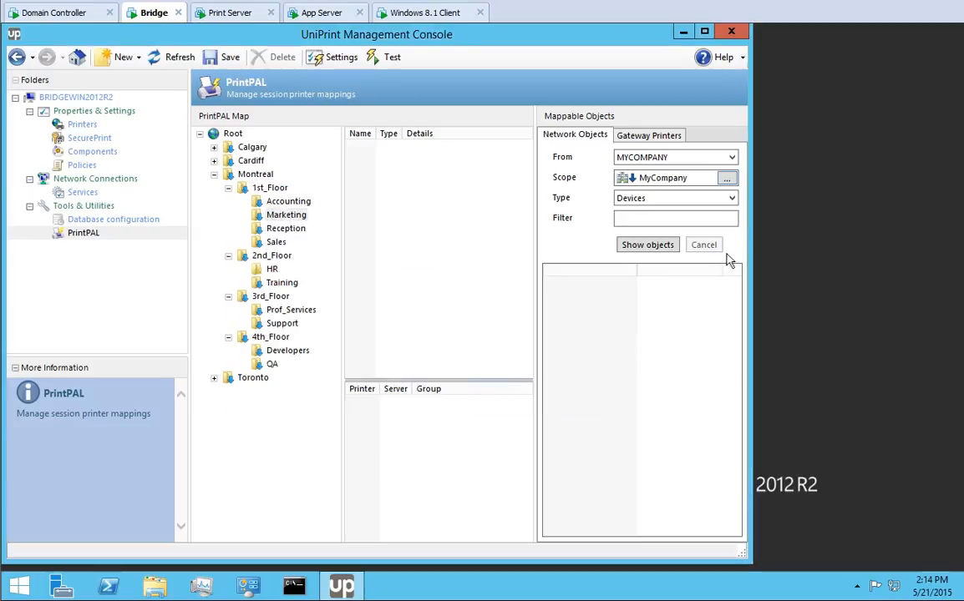
click(733, 199)
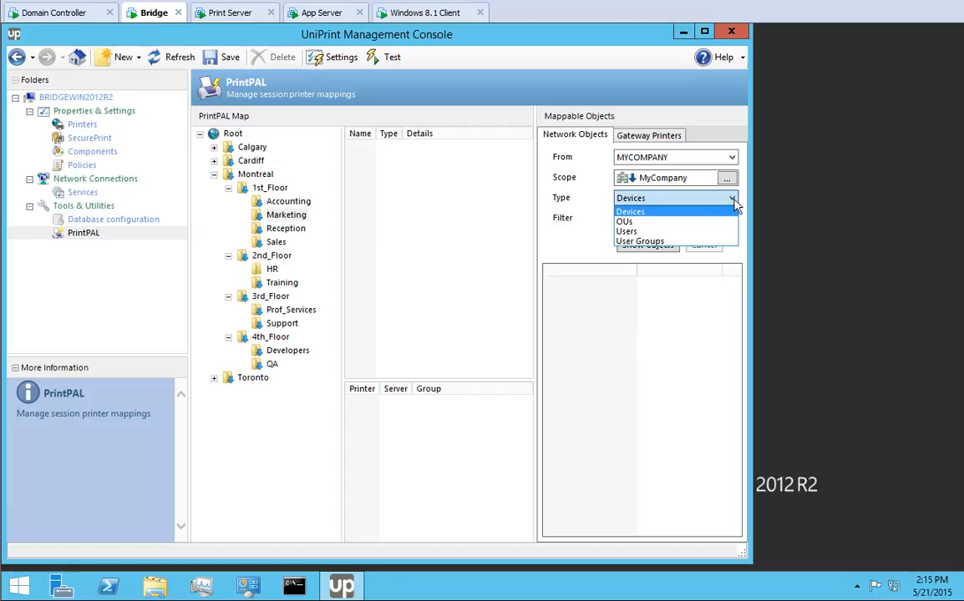
click(636, 210)
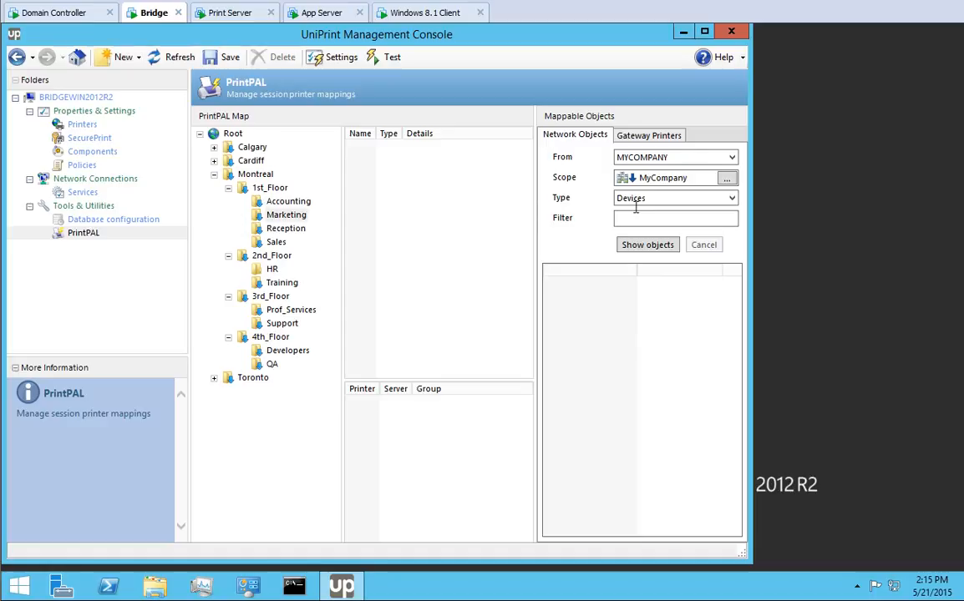
click(616, 219)
text(mrkt)
click(649, 244)
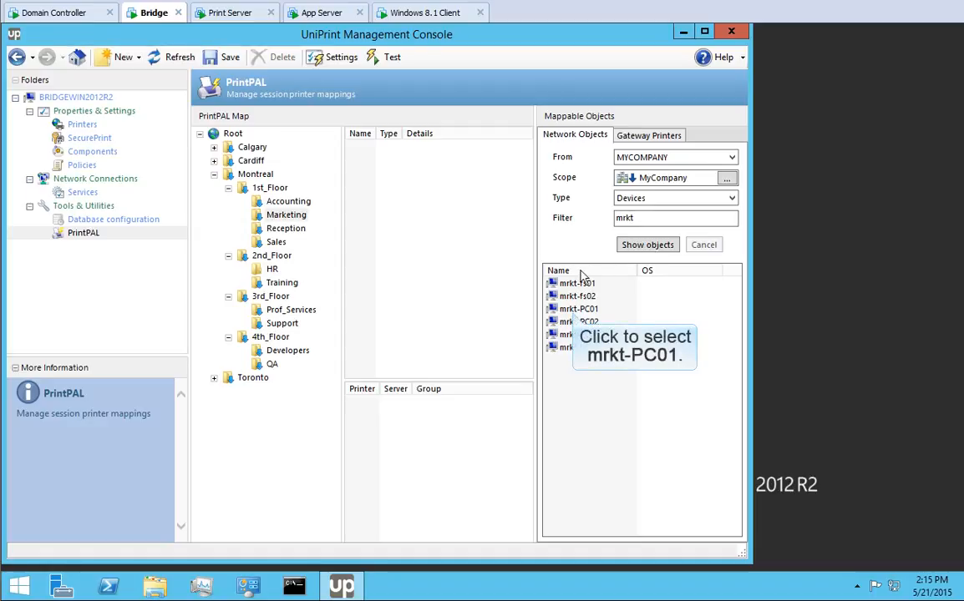
click(577, 309)
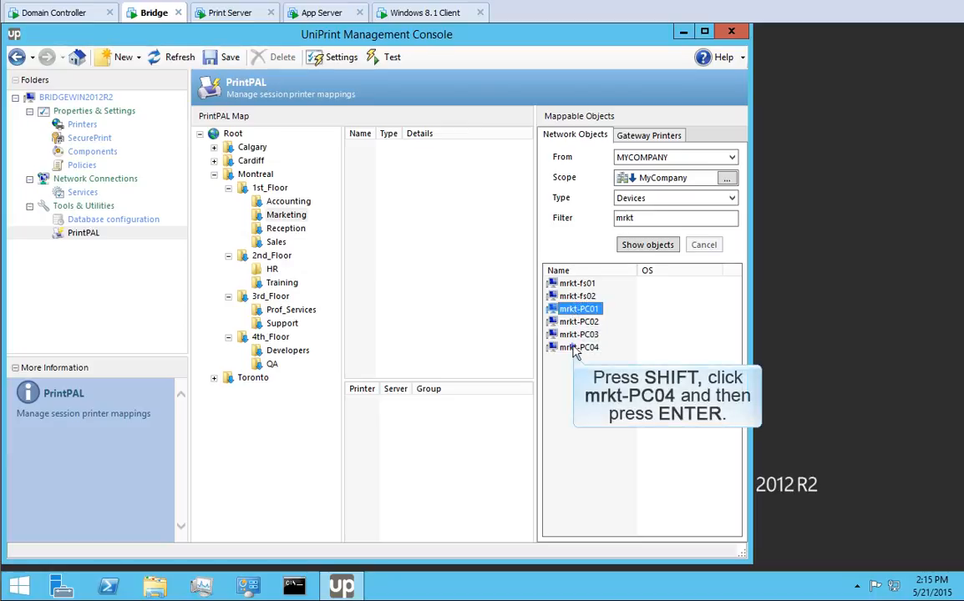
shift+click(575, 349)
key(Return)
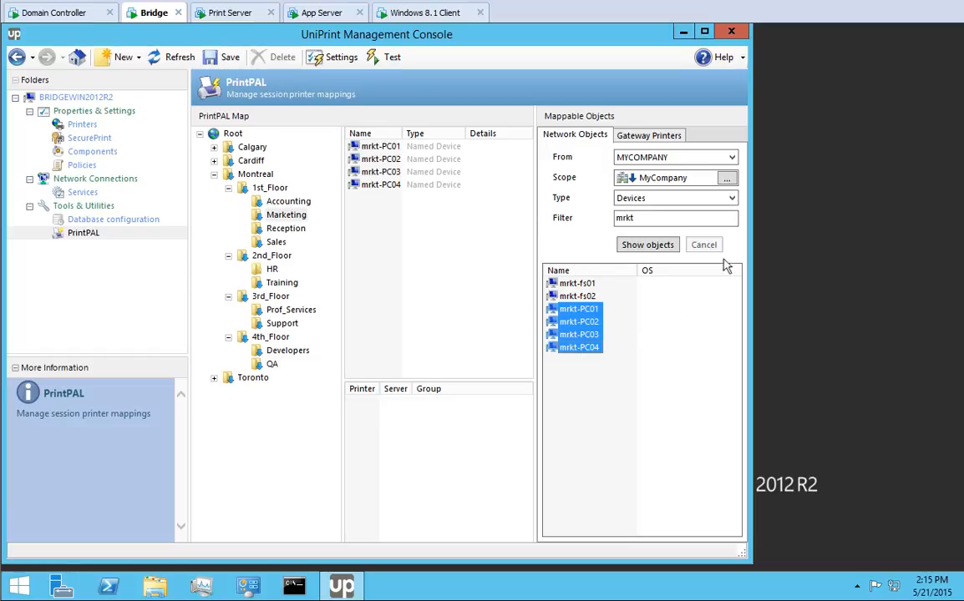
List the domain user accounts and map three of them to the Marketing group.
click(732, 199)
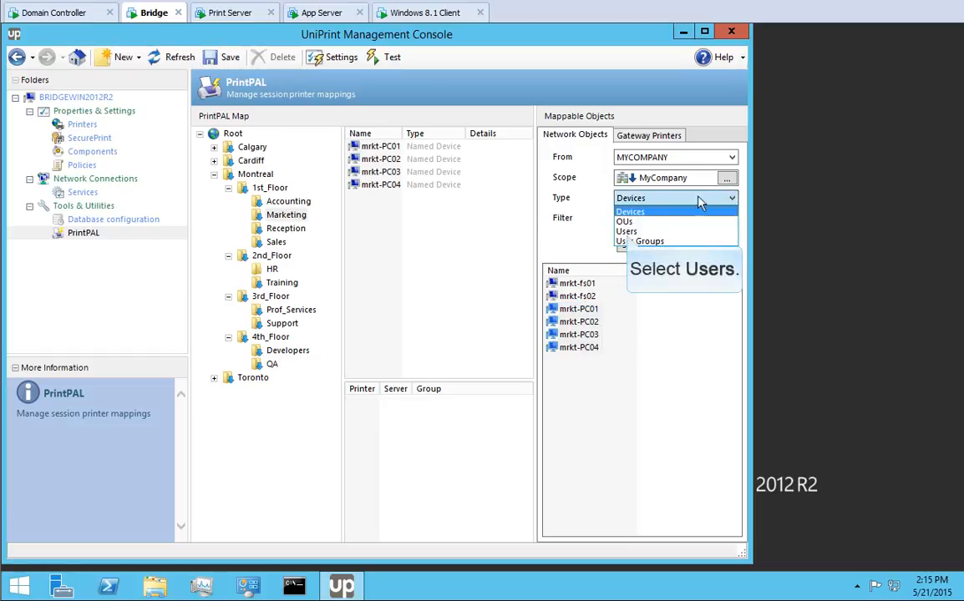
click(626, 231)
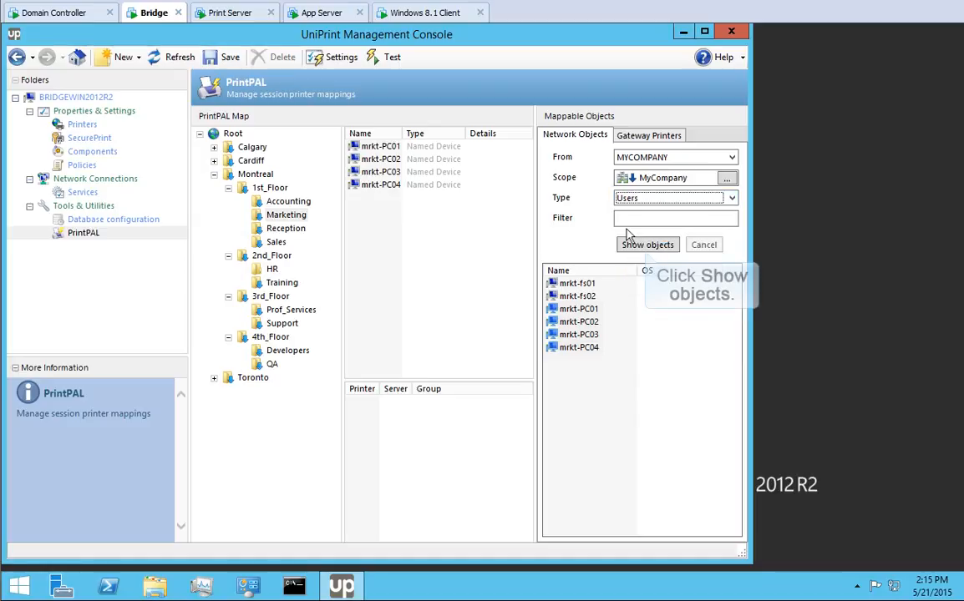
click(647, 247)
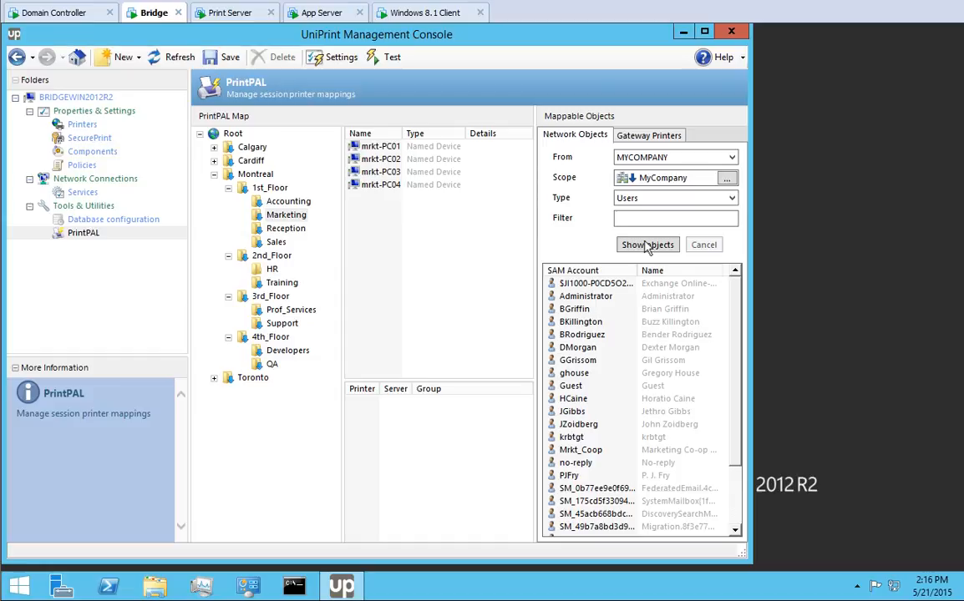
click(575, 311)
drag(365, 260, 366, 230)
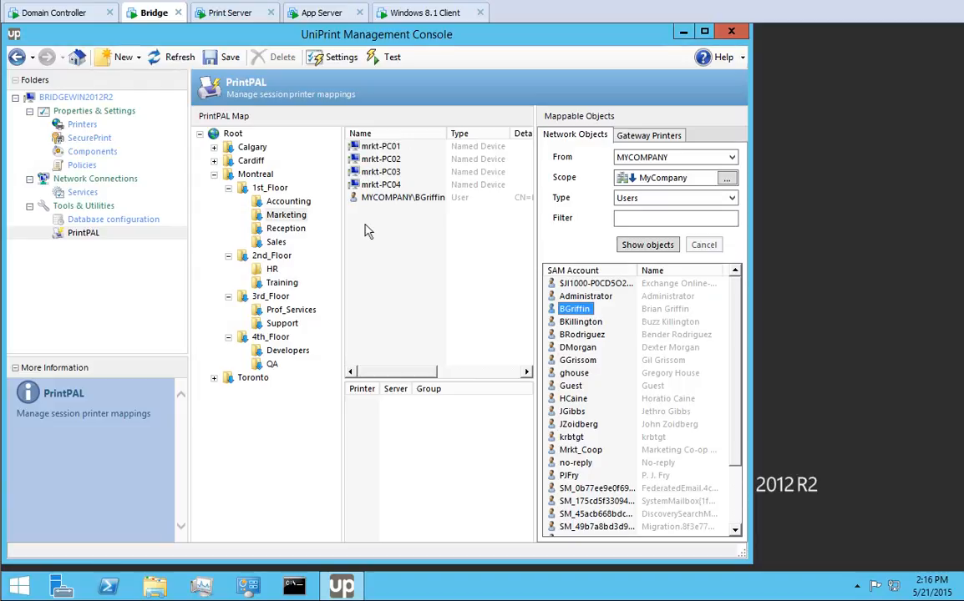
drag(577, 347, 396, 241)
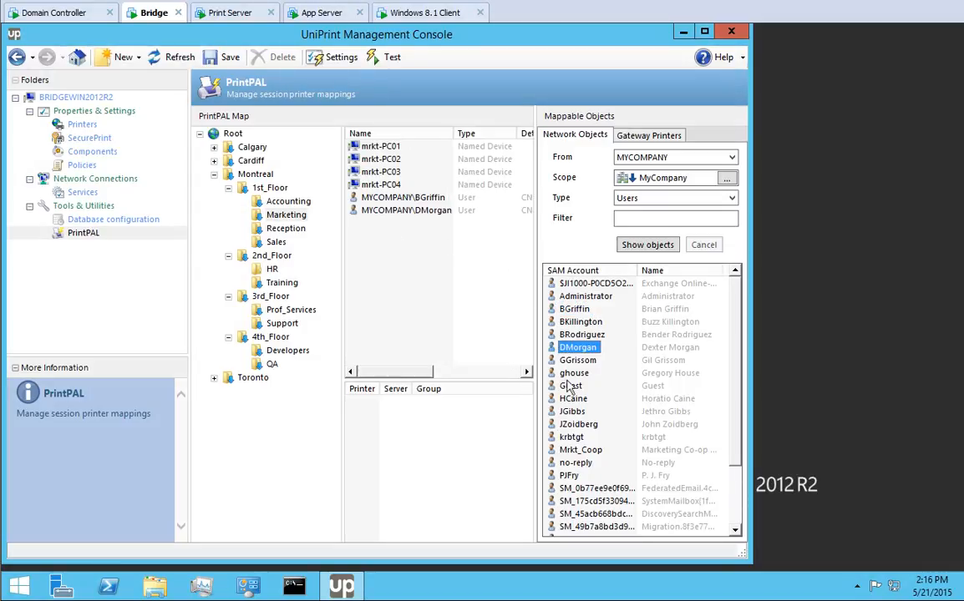
drag(572, 411, 358, 254)
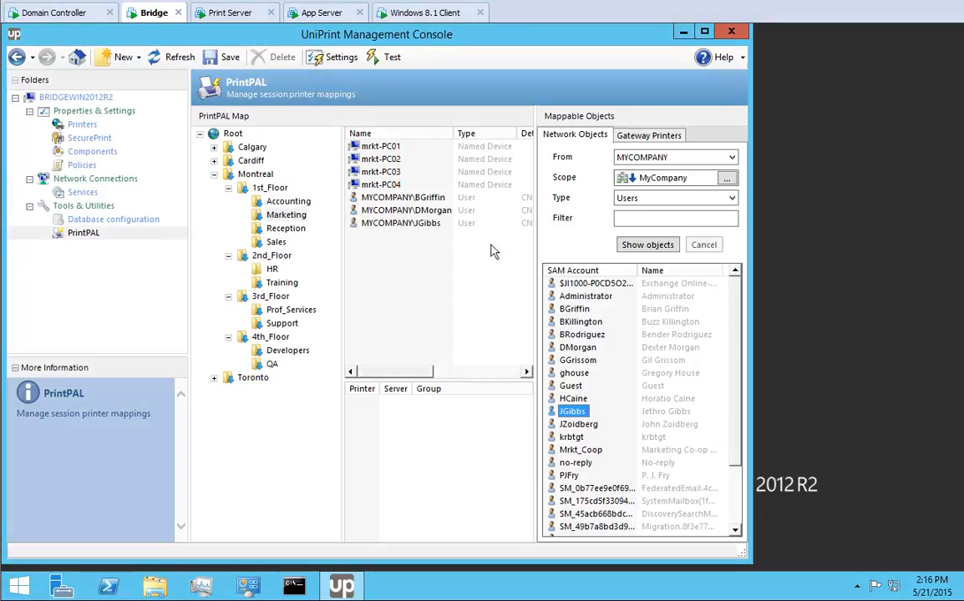
List organizational units and map the Marketing OU to the Marketing group.
click(732, 199)
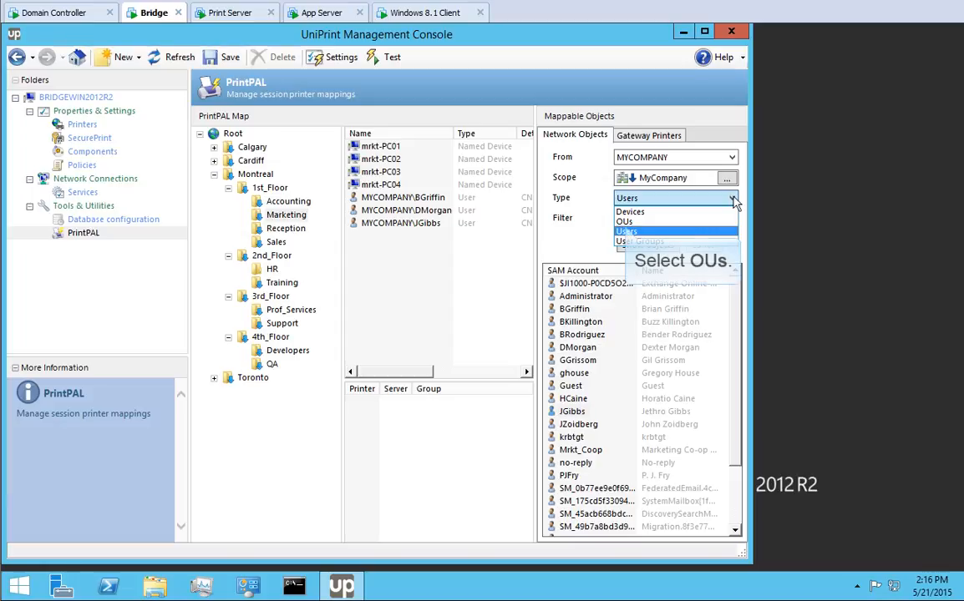
click(628, 222)
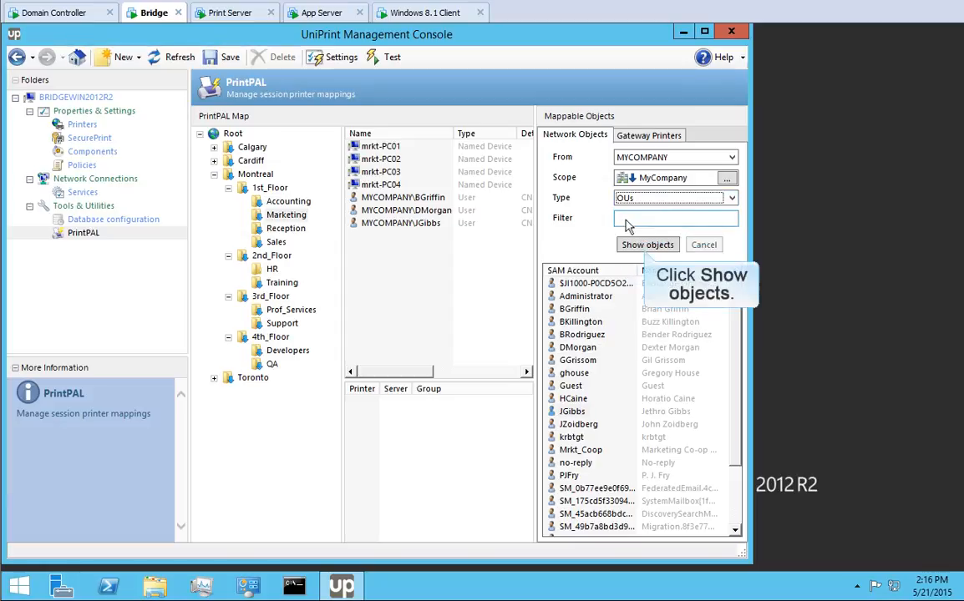
click(647, 246)
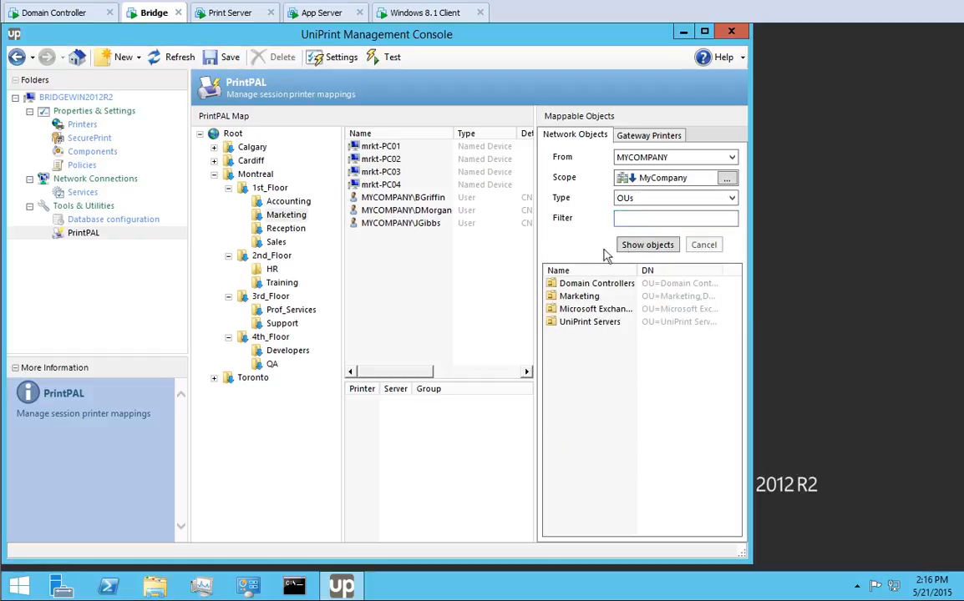
drag(577, 297, 368, 268)
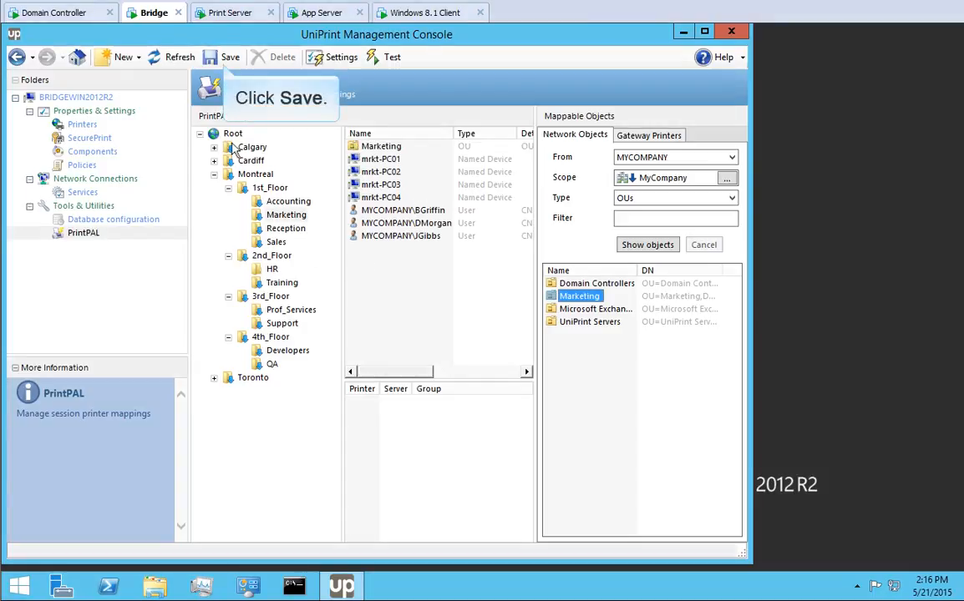
Save the mappings, add a named device for the user's PC to Marketing, and save again.
click(227, 58)
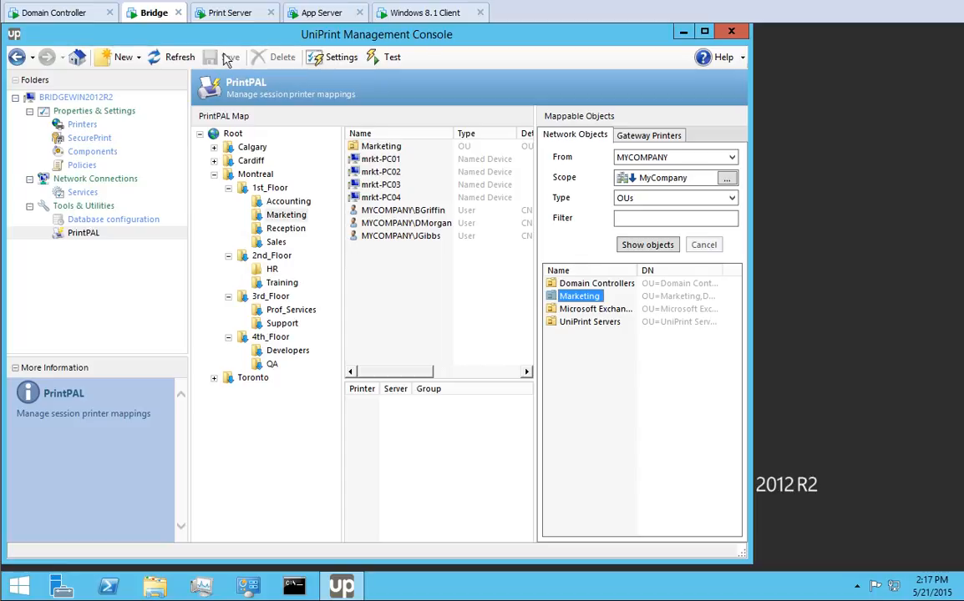
click(123, 58)
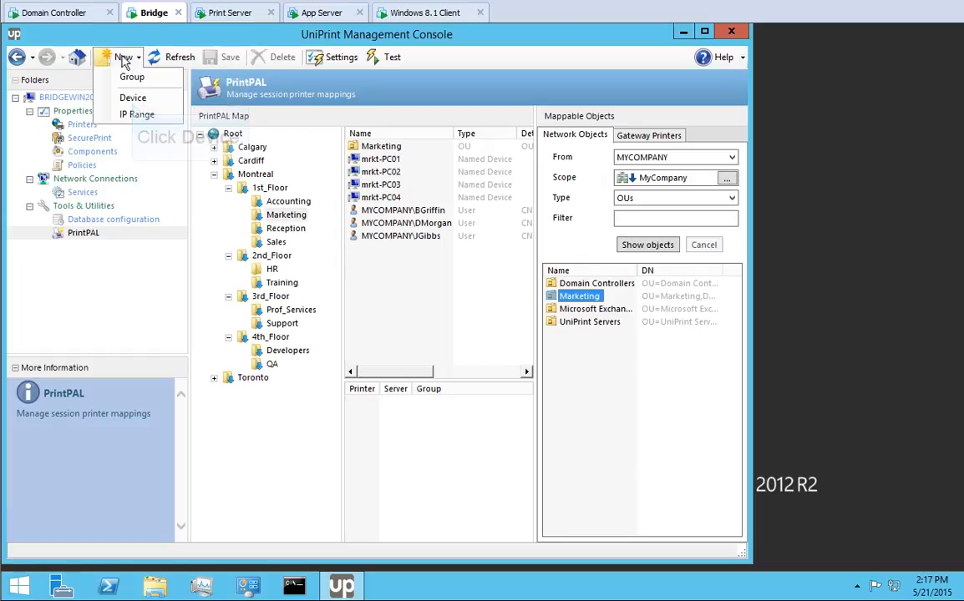
click(133, 98)
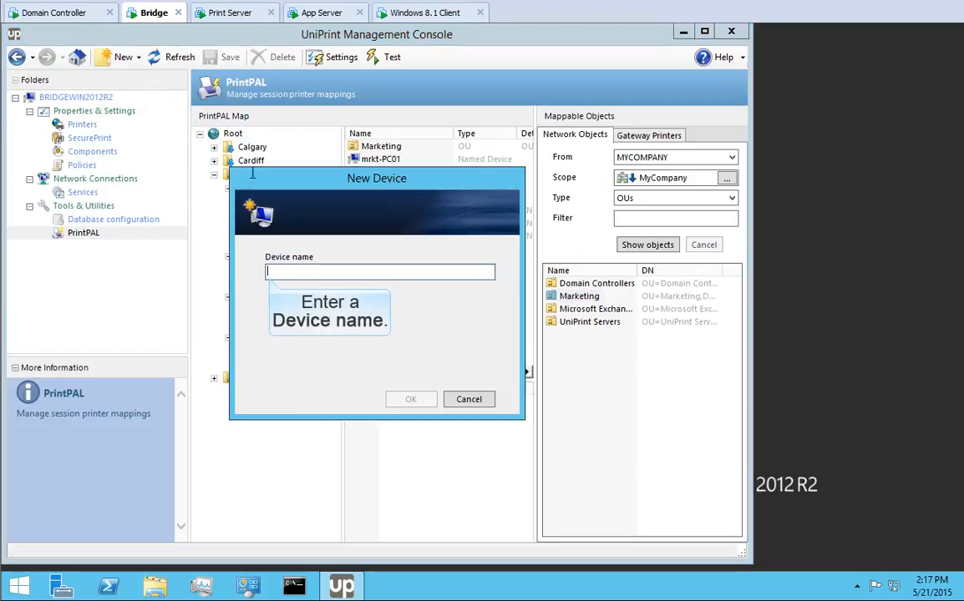
text(RGriffin-PC)
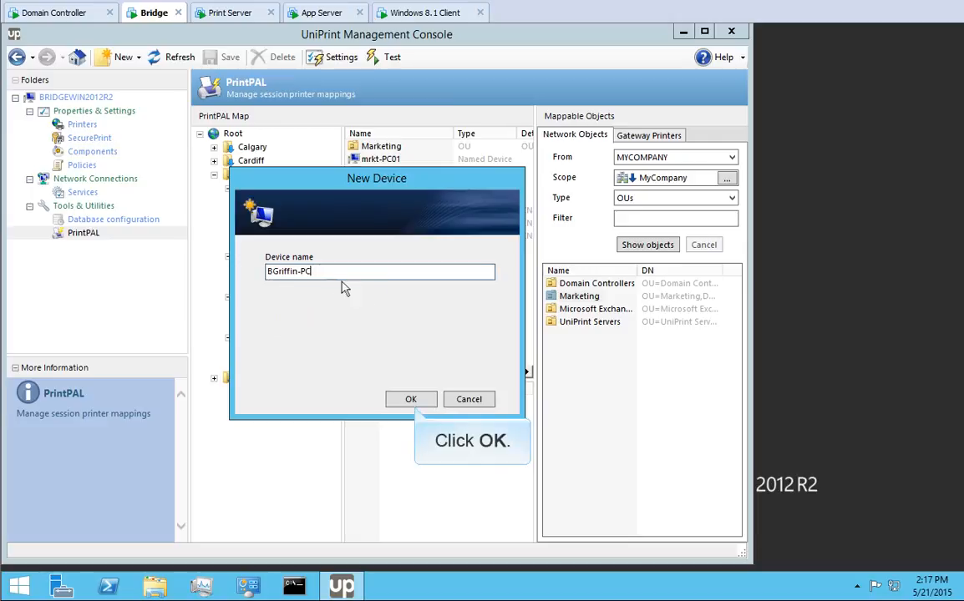
click(410, 400)
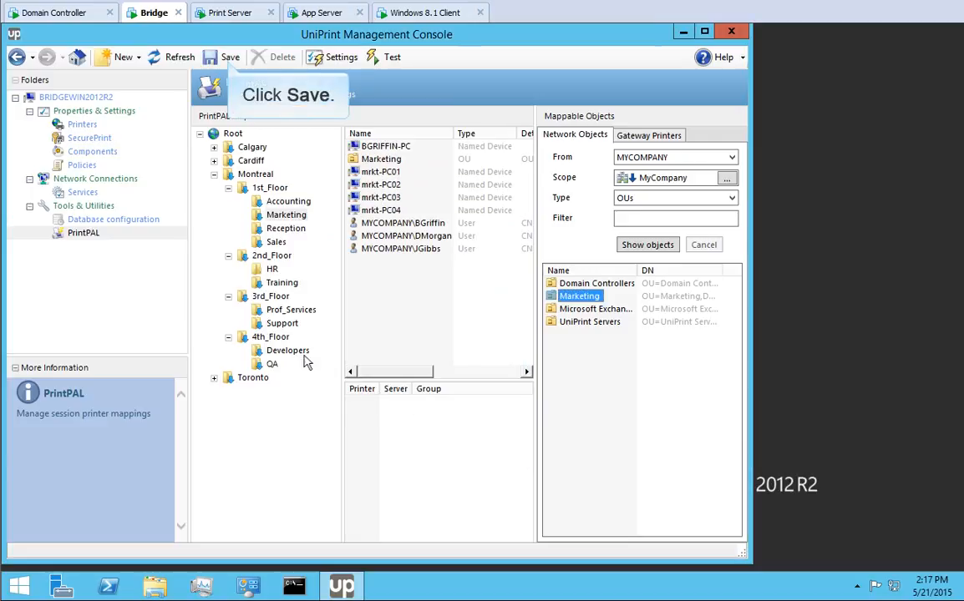
click(228, 57)
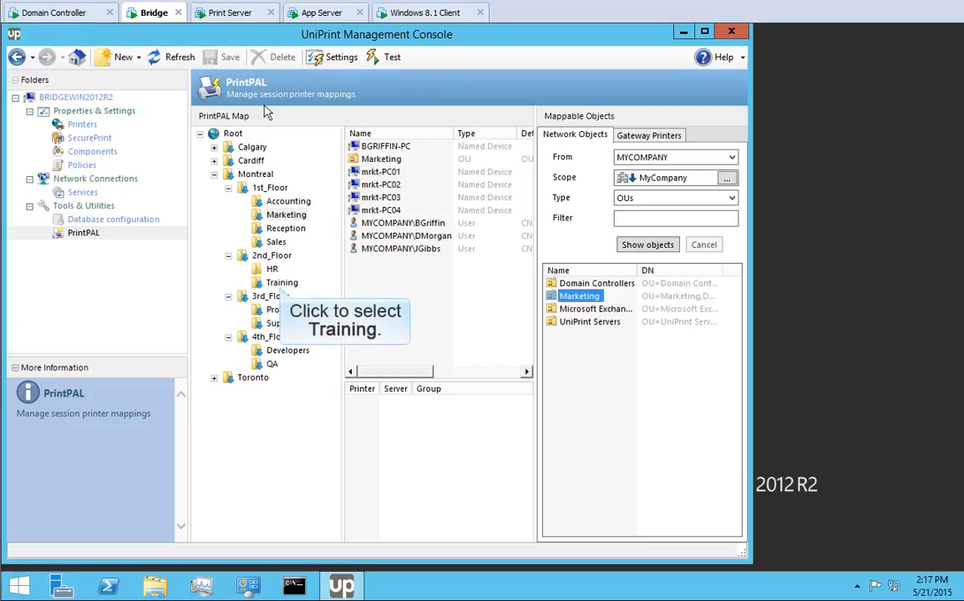
Add IP range 'Classroom A' spanning 192.0.2.120 to 192.0.2.135 to the Training group.
click(282, 283)
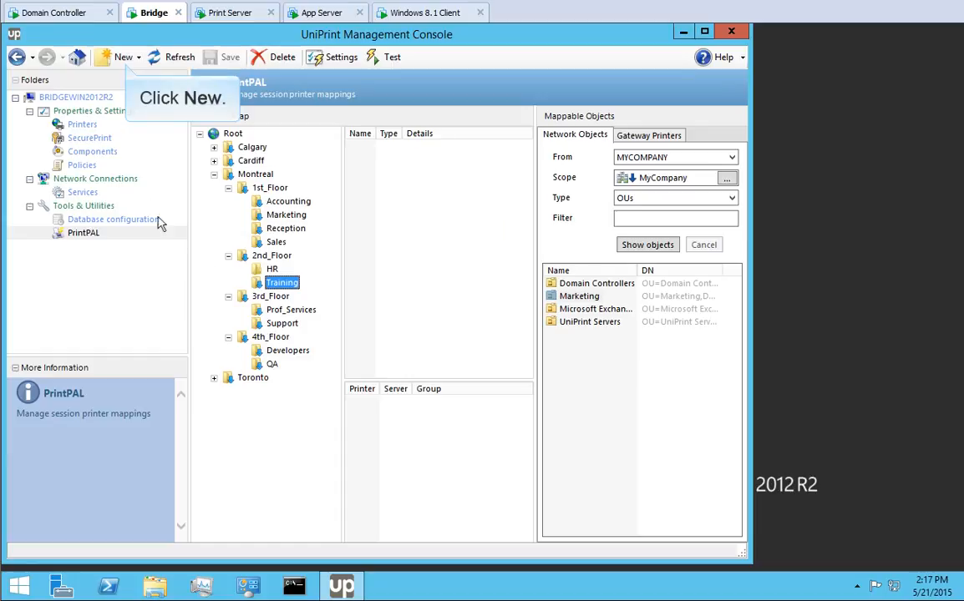
click(124, 60)
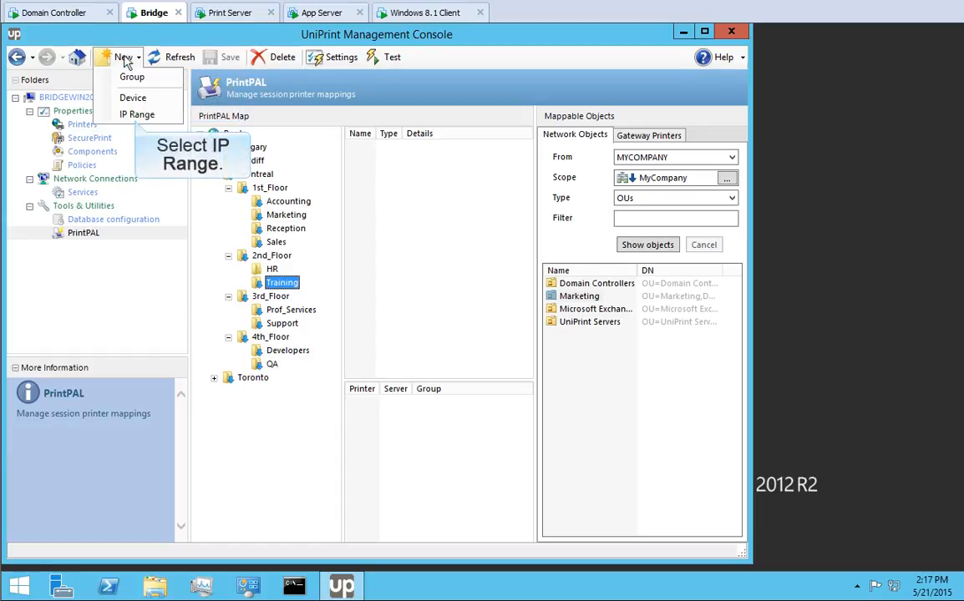
click(134, 115)
text(Classroom A)
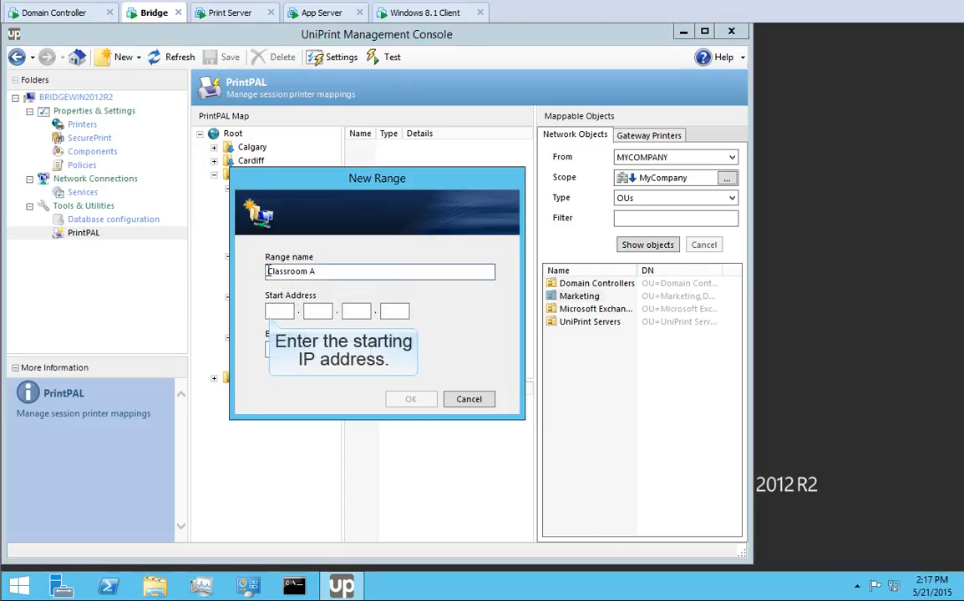
click(268, 311)
text(192.0.2.120)
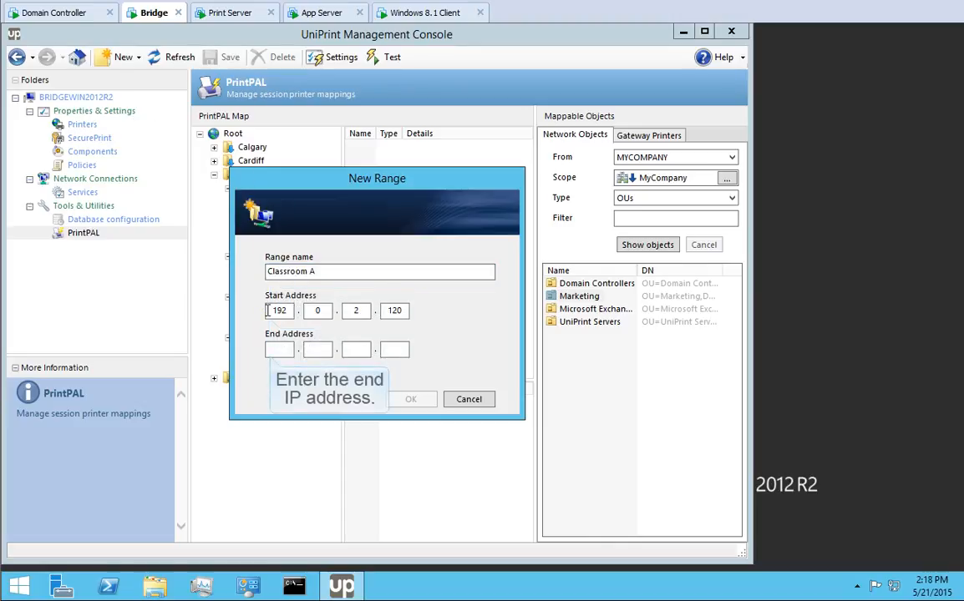
click(272, 349)
text(192.0.2.135)
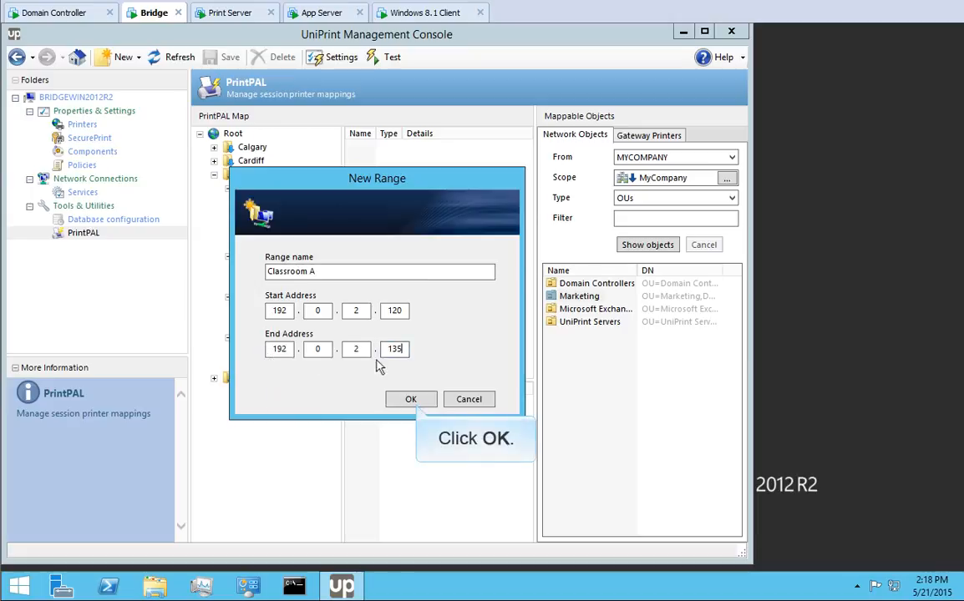
click(409, 401)
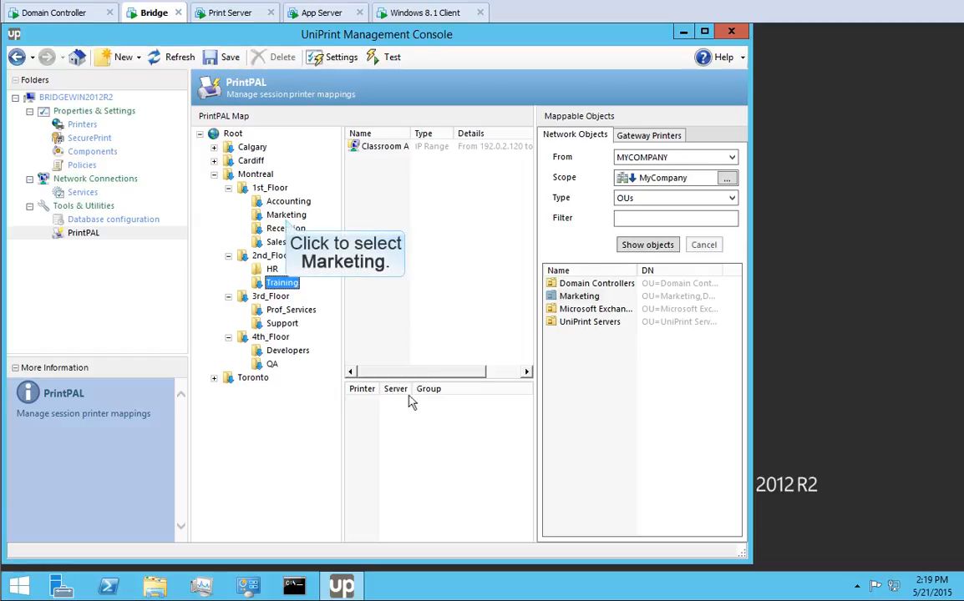
Map gateway printers Lexmark T520 and Kyocera KM-3050 KX to Marketing and save.
click(283, 214)
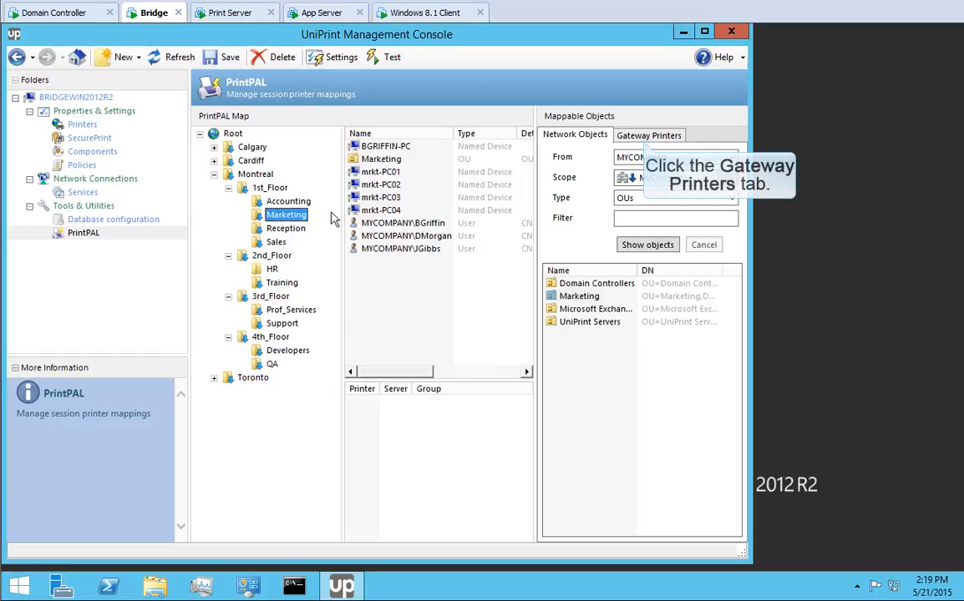
click(643, 135)
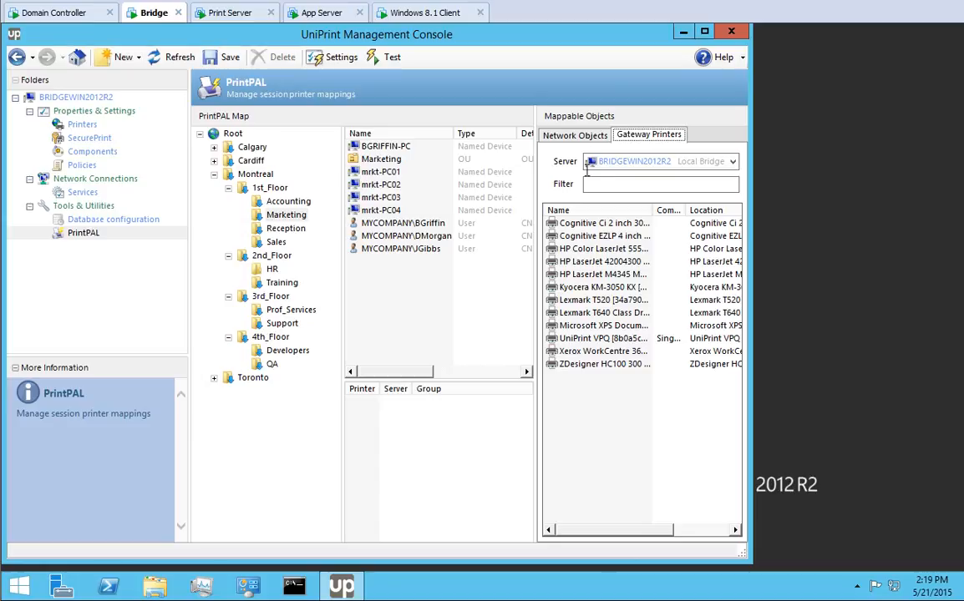
text(HP)
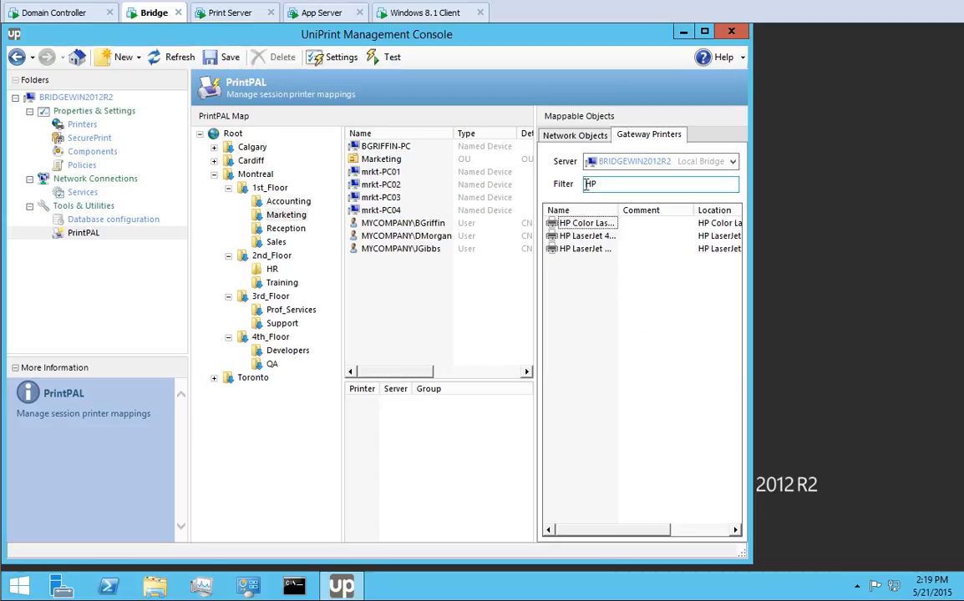
key(BackSpace)
key(BackSpace)
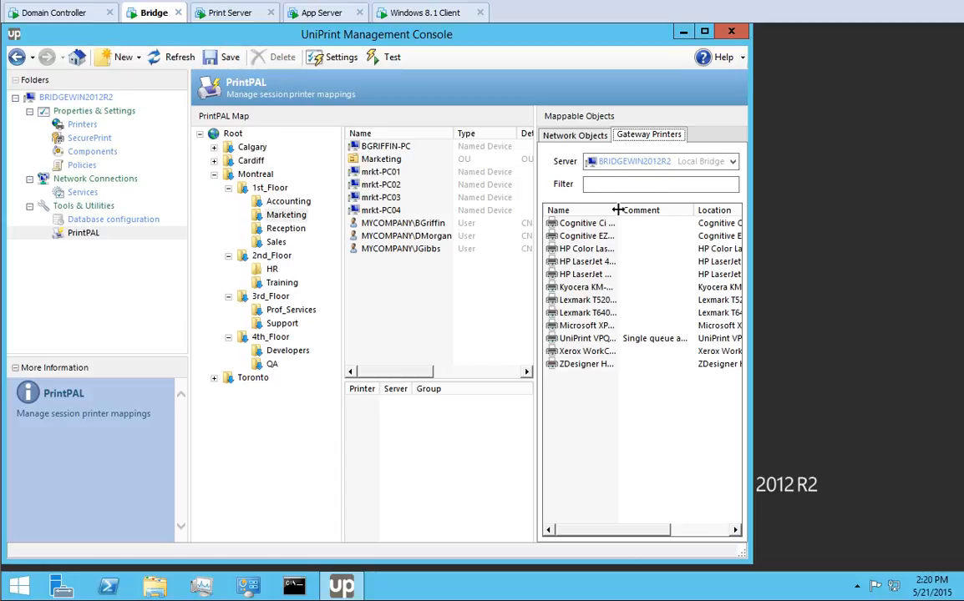
drag(619, 209, 666, 210)
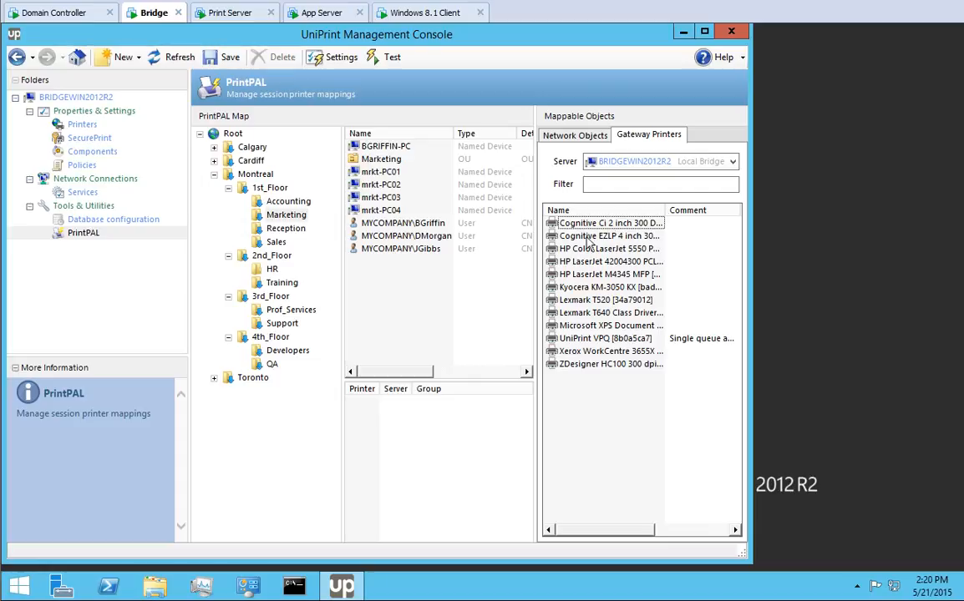
drag(568, 304, 355, 420)
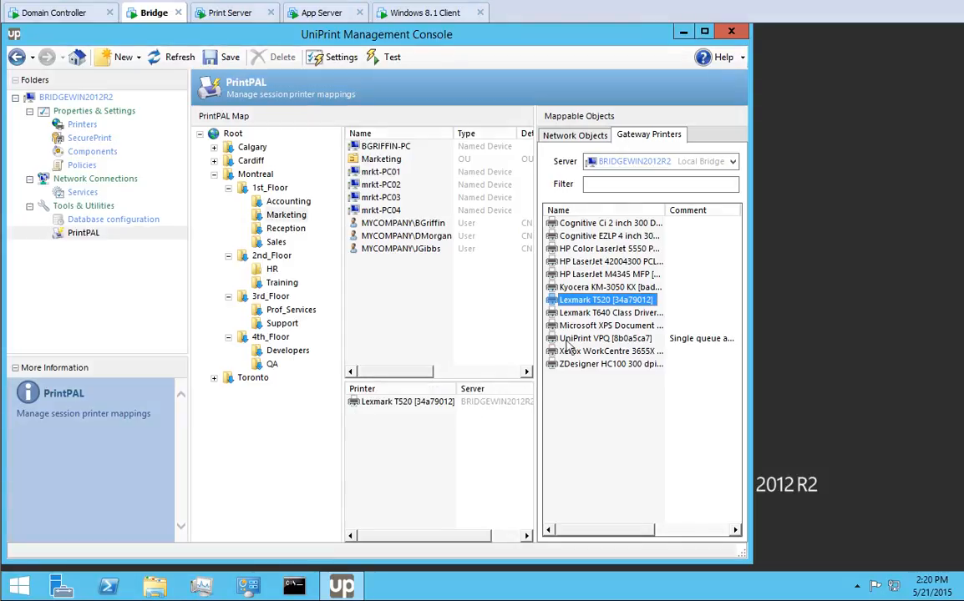
drag(561, 287, 361, 430)
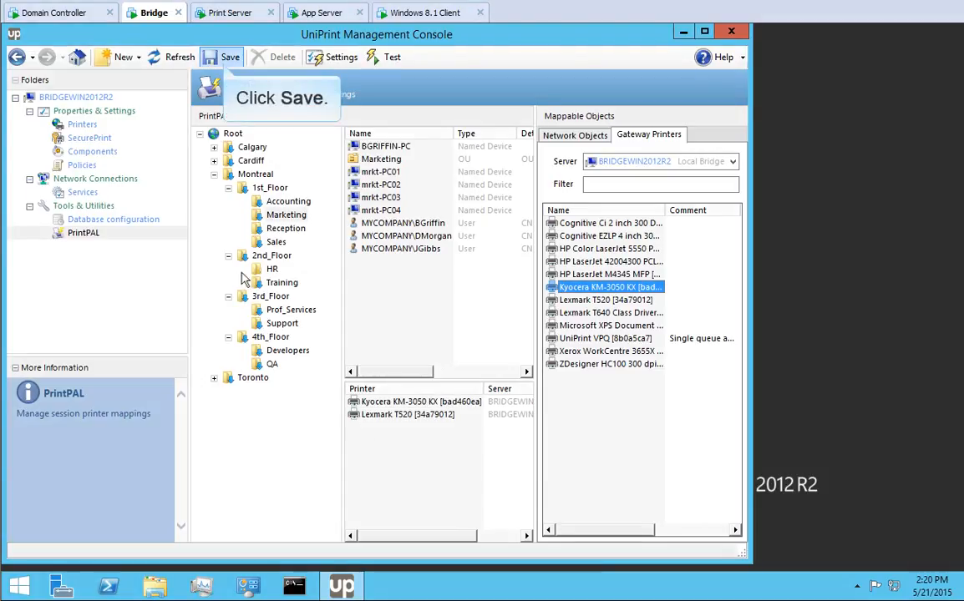
click(226, 59)
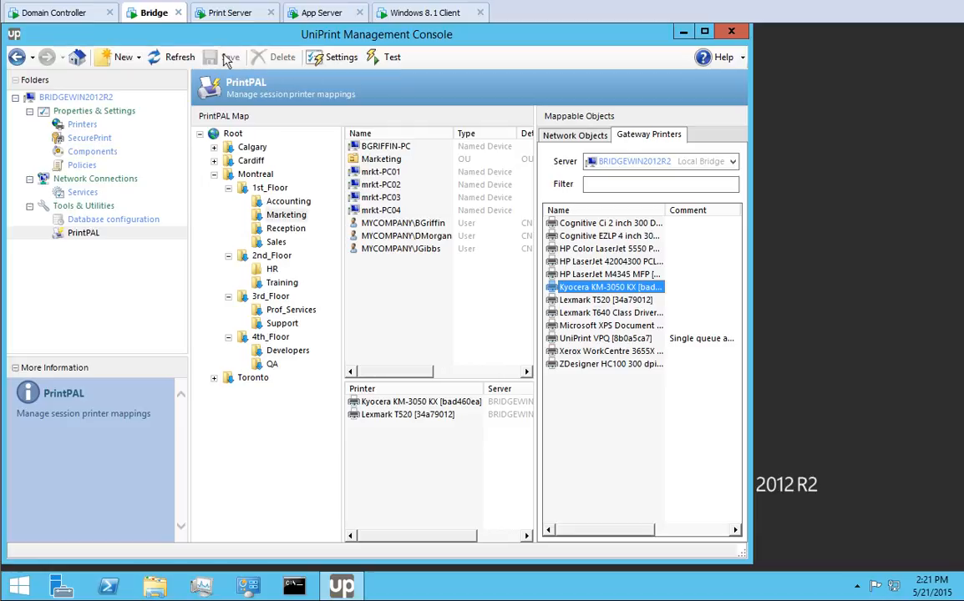
Map the UniPrint VPQ gateway printer to Root and save the mapping.
click(233, 135)
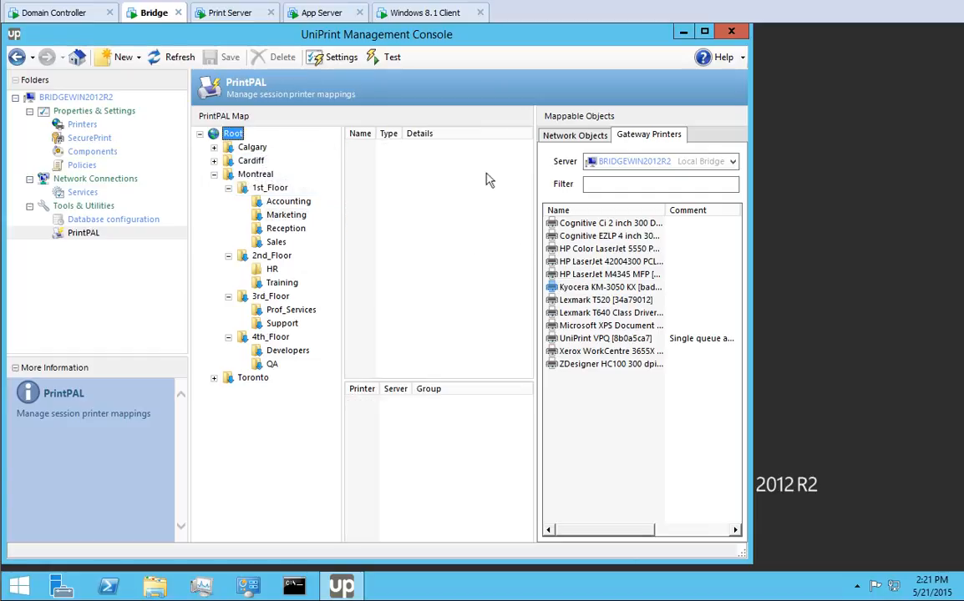
drag(600, 344, 368, 410)
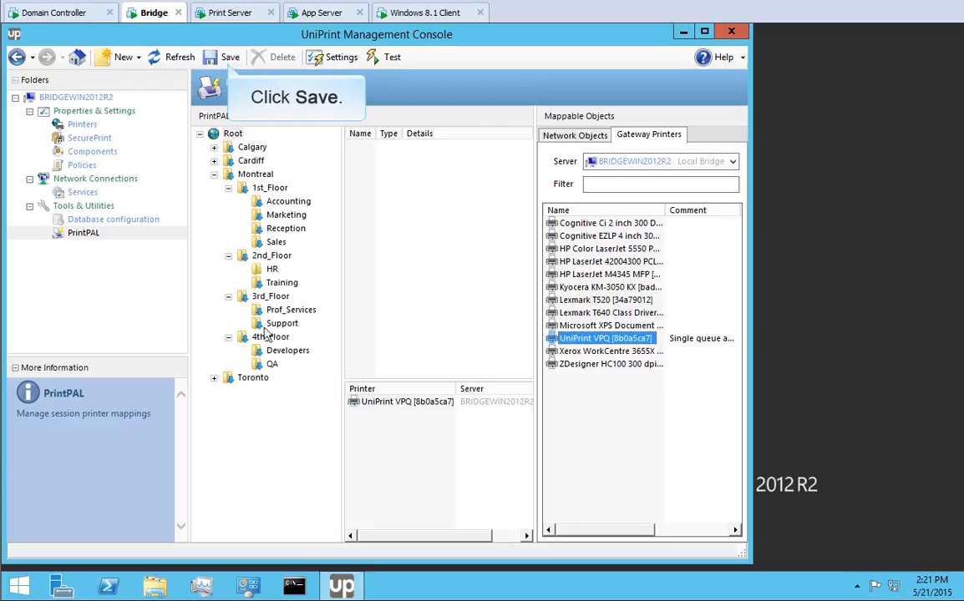
click(229, 58)
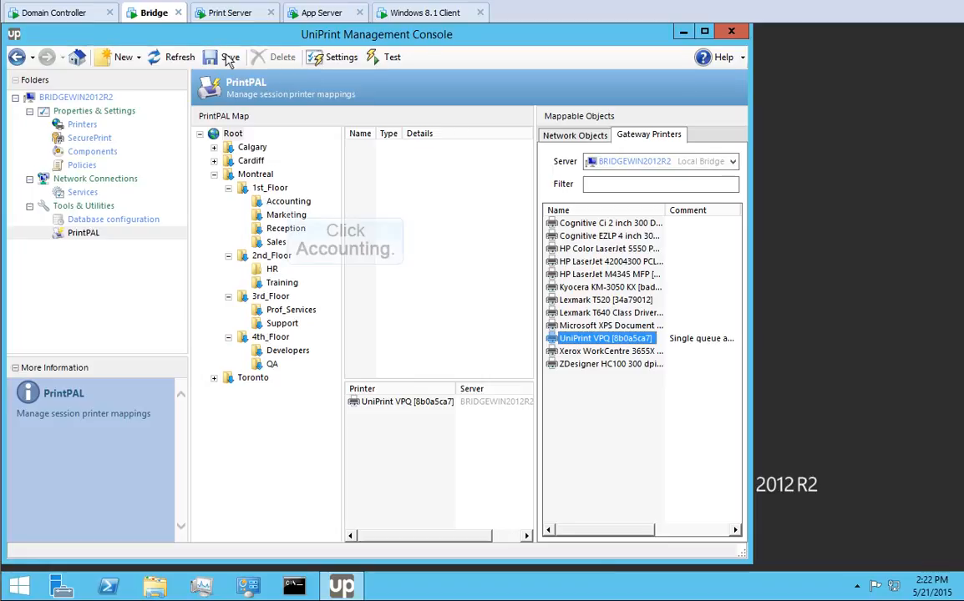
Review the Accounting, Training and Marketing mappings, then return to Root.
click(288, 202)
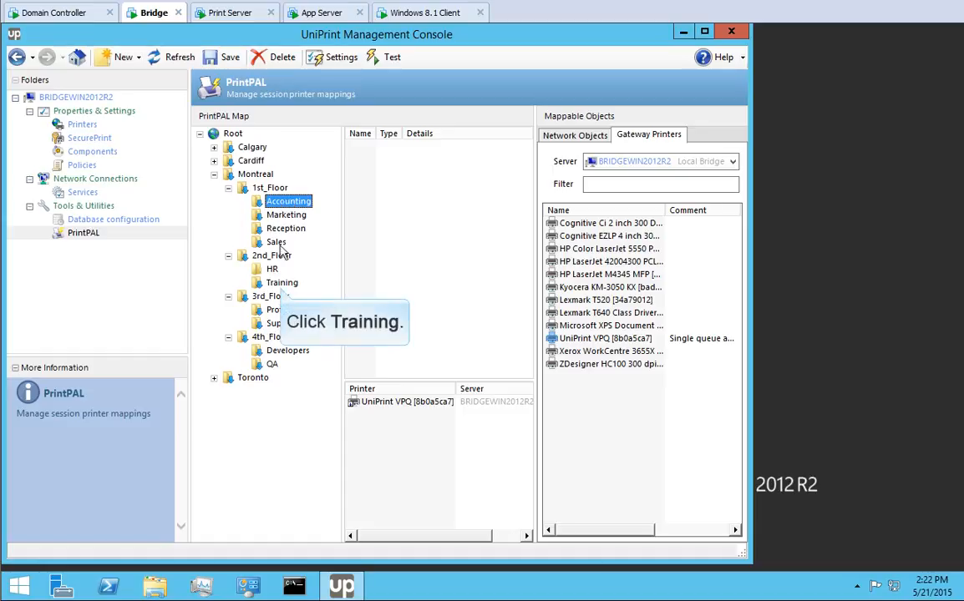
click(282, 283)
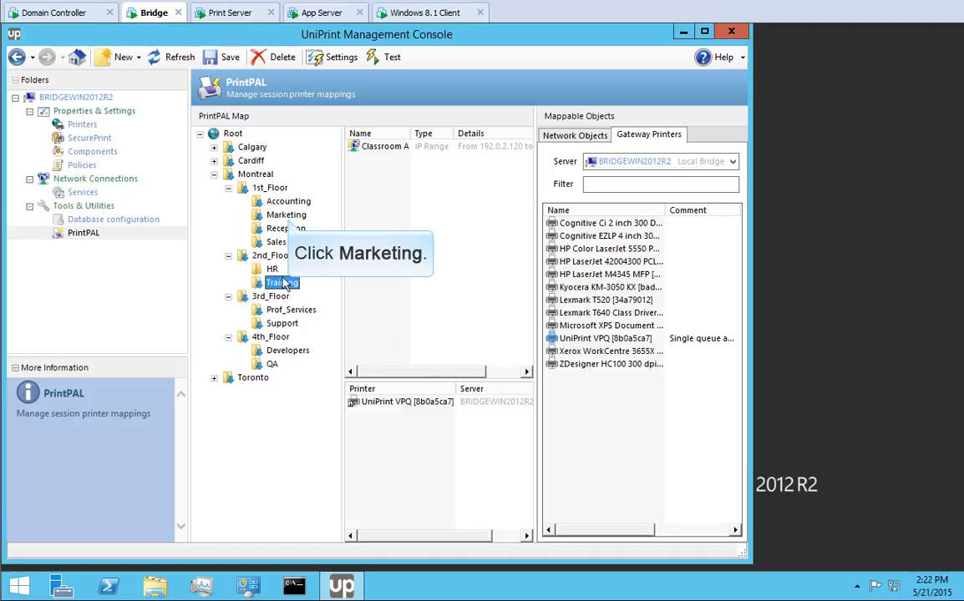
click(289, 218)
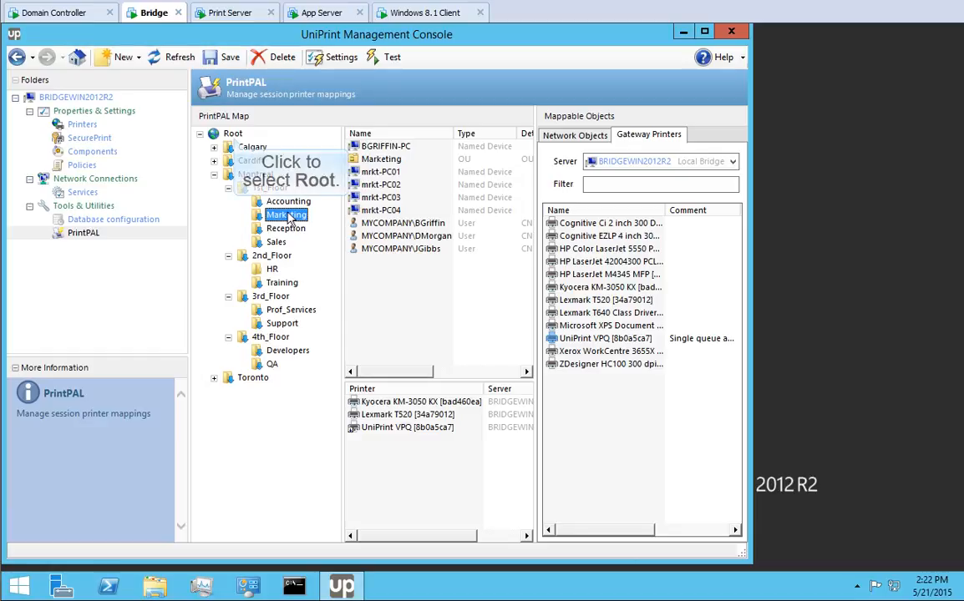
click(232, 134)
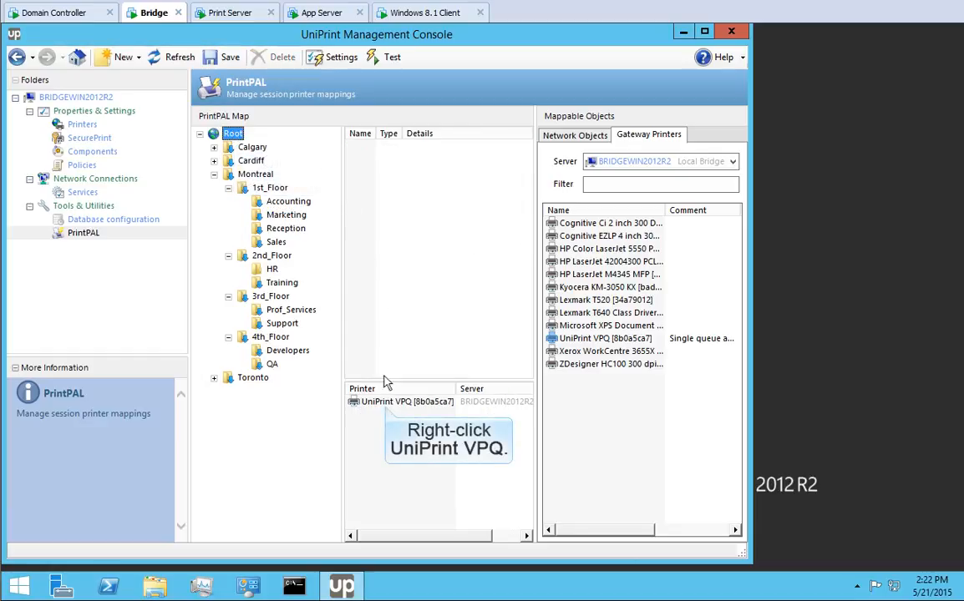
Set UniPrint VPQ as Root's default printer and save the change.
right_click(386, 403)
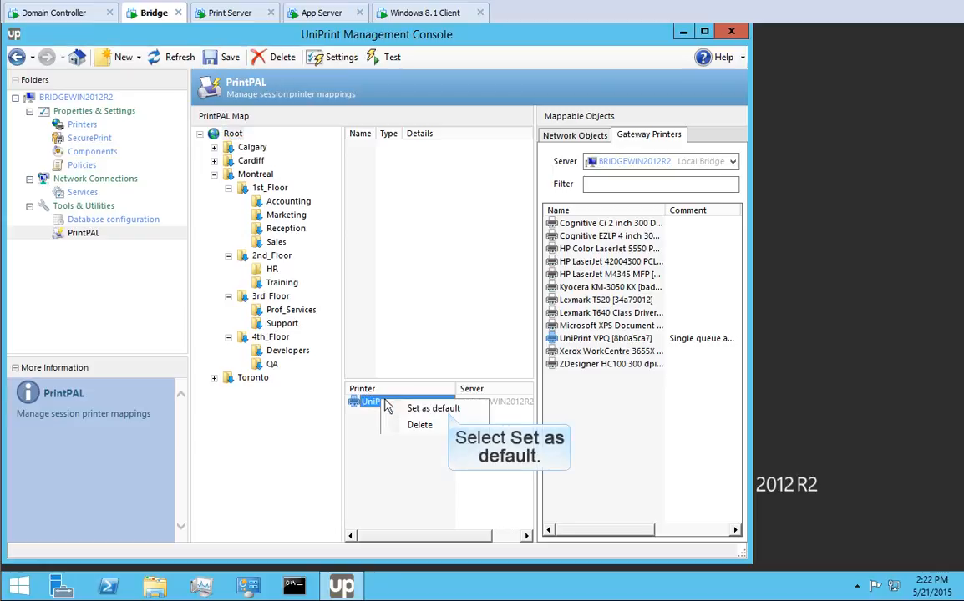
click(443, 408)
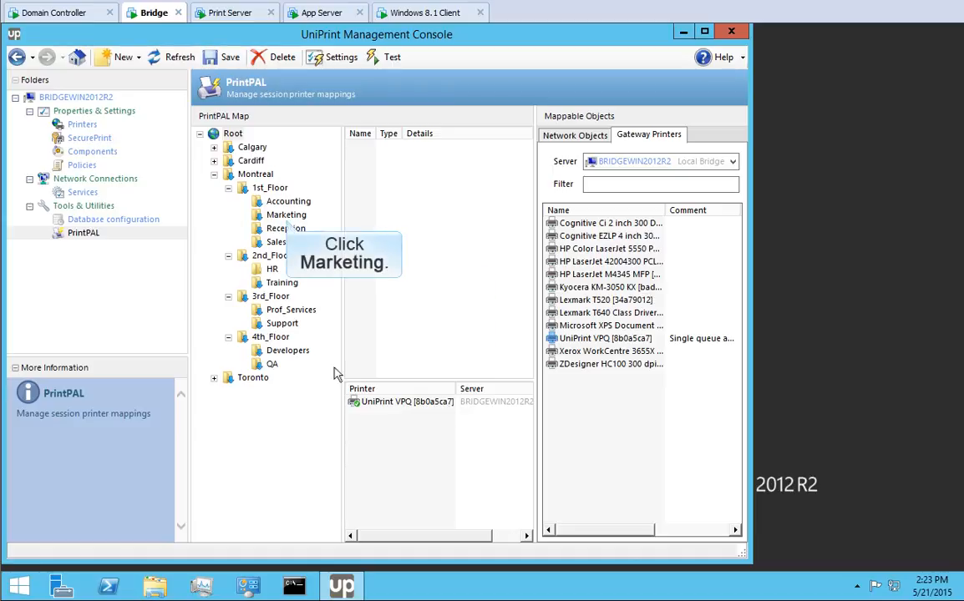
click(286, 216)
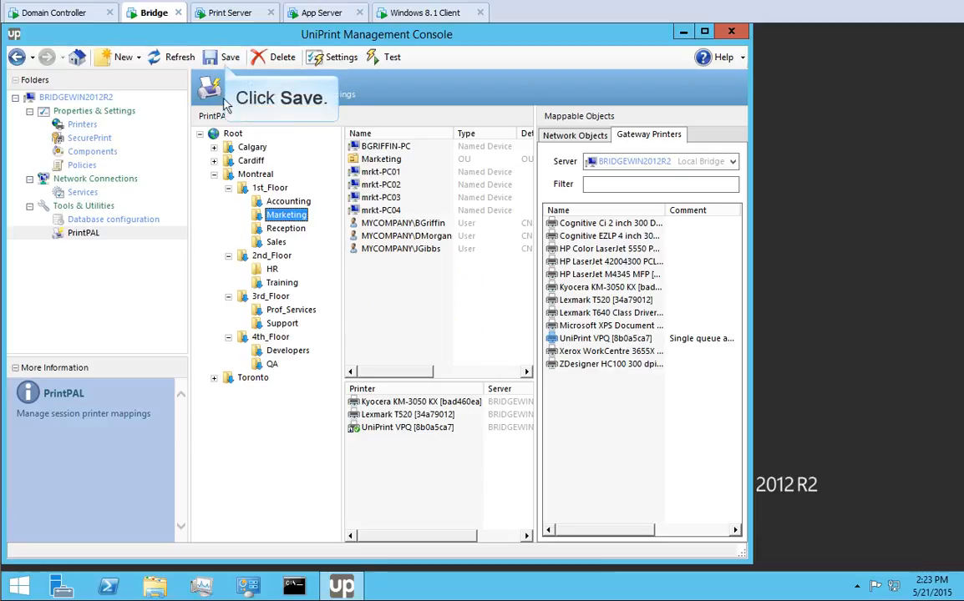
click(226, 60)
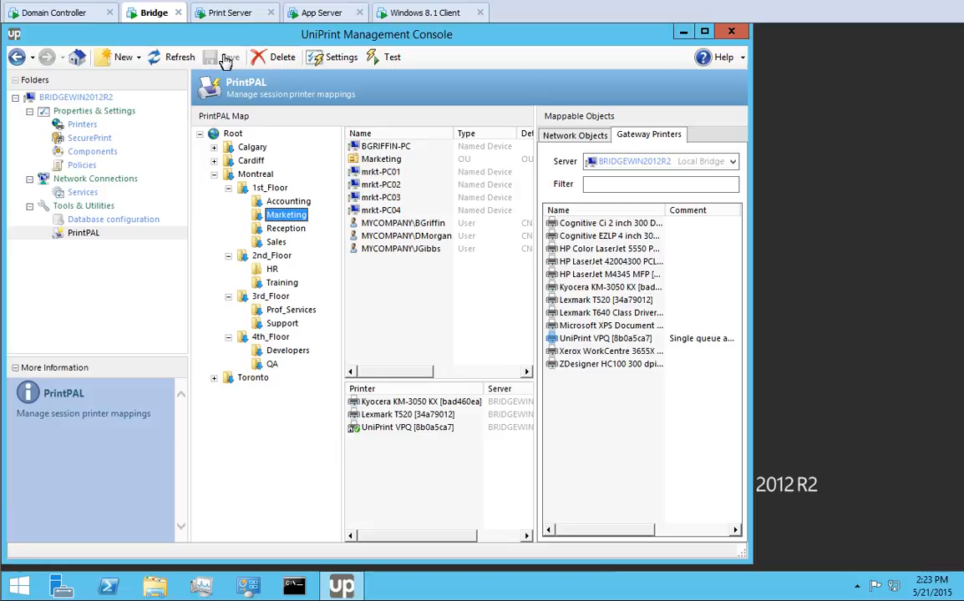
click(325, 17)
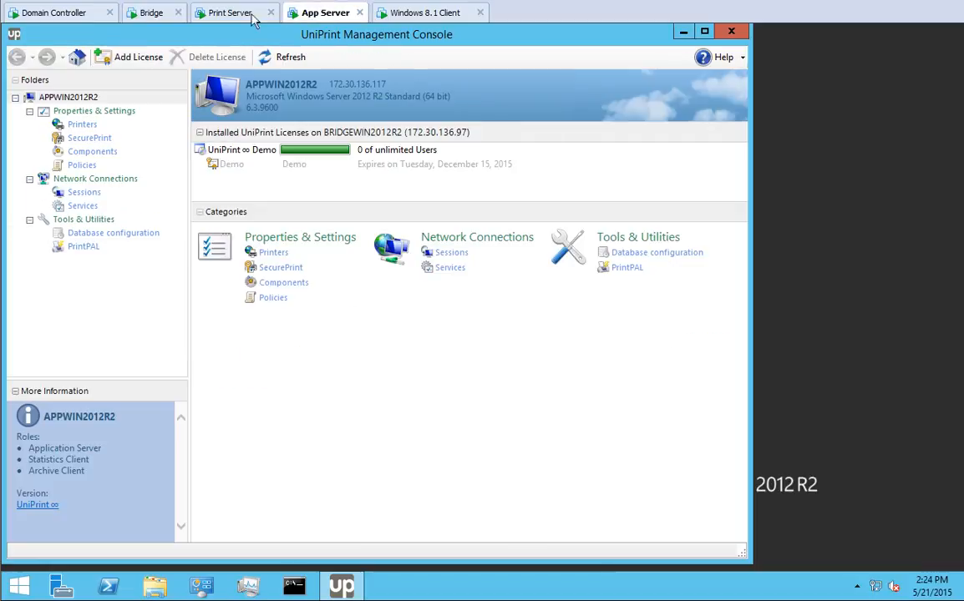
click(85, 193)
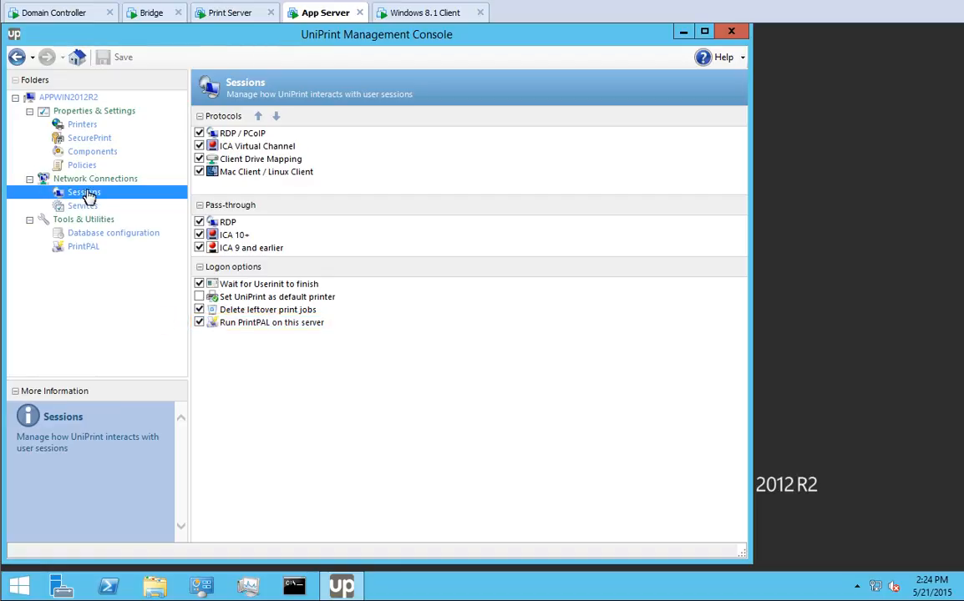
click(148, 15)
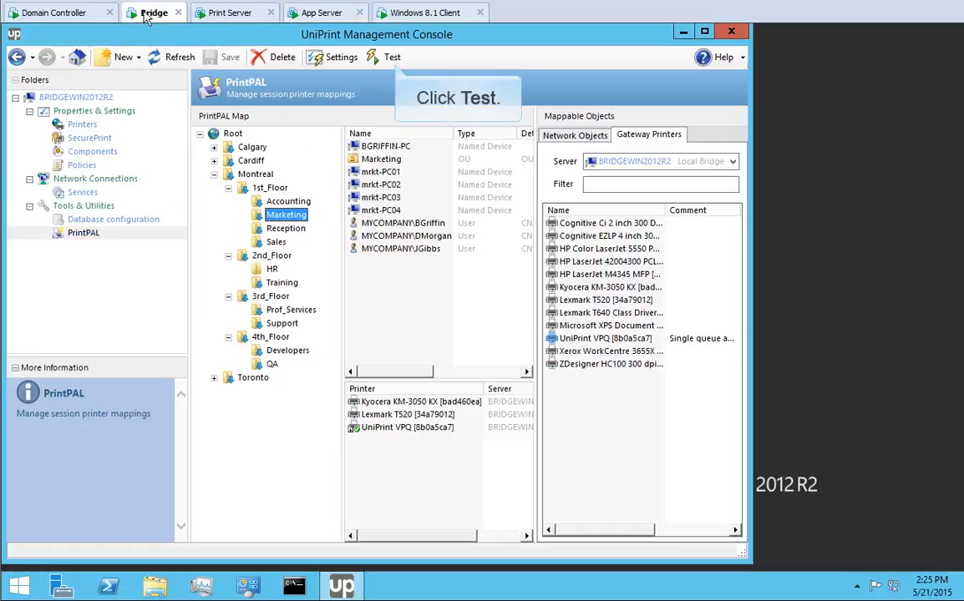
click(394, 57)
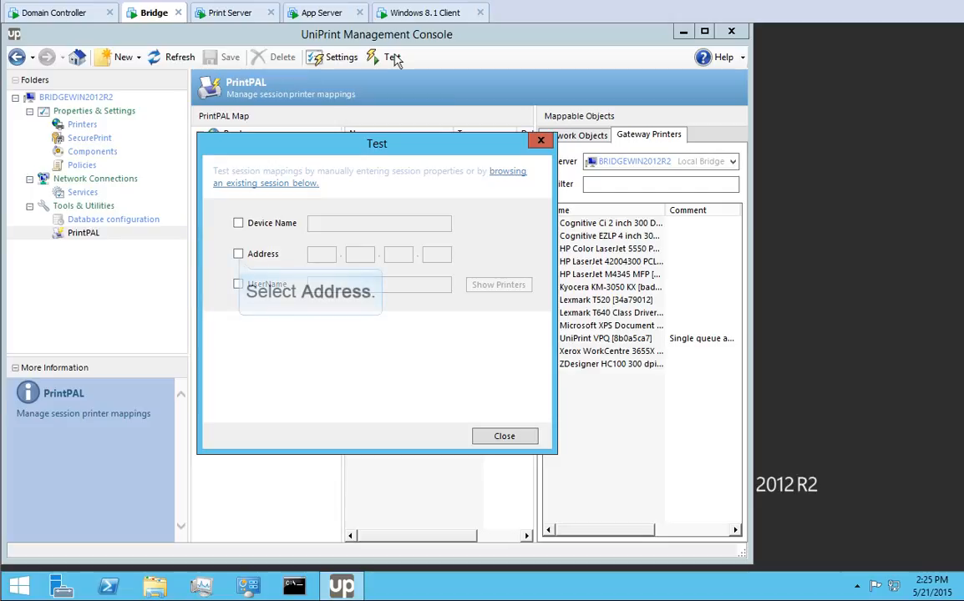
click(238, 255)
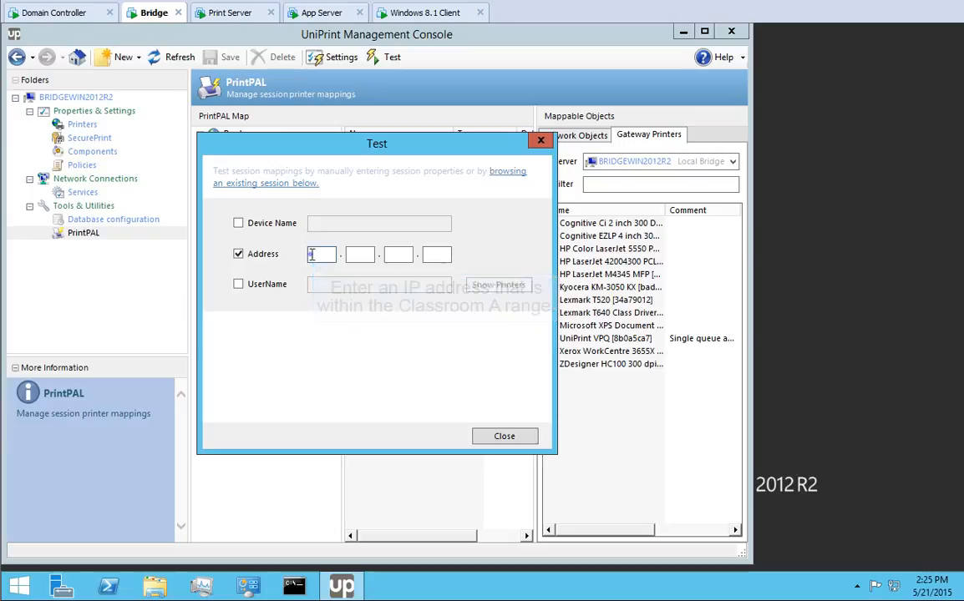
text(192.0.2.122)
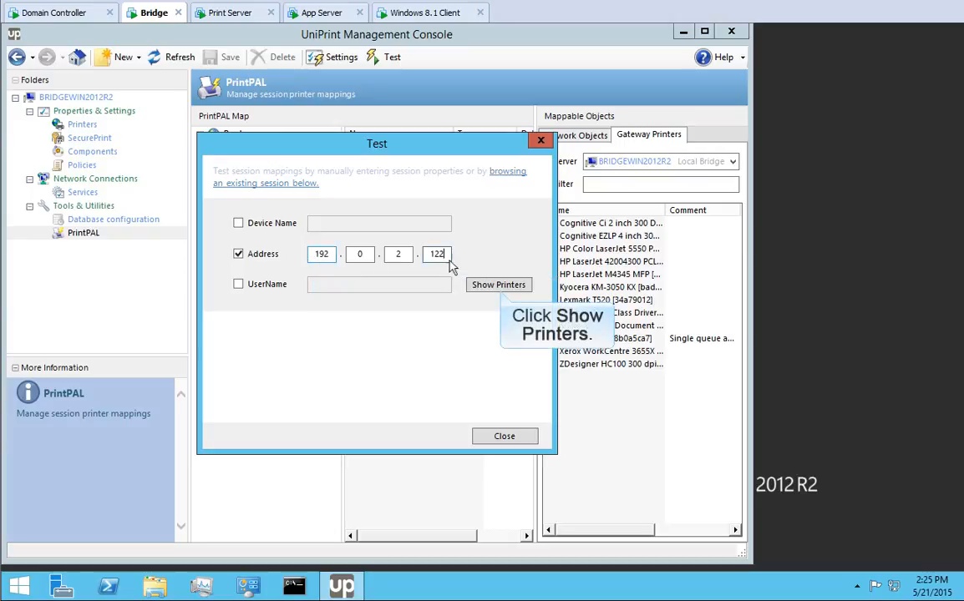
click(499, 285)
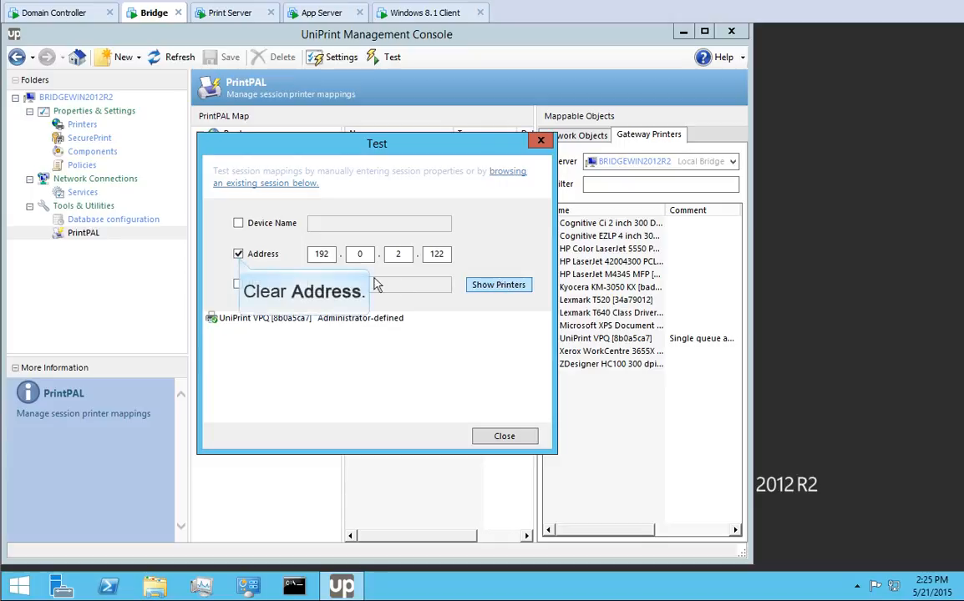
click(239, 255)
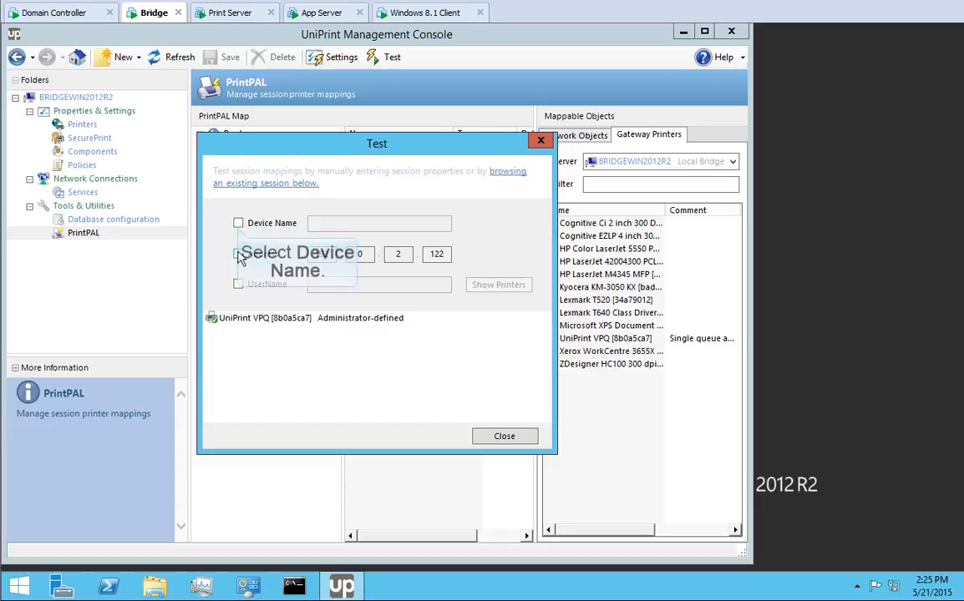
click(238, 222)
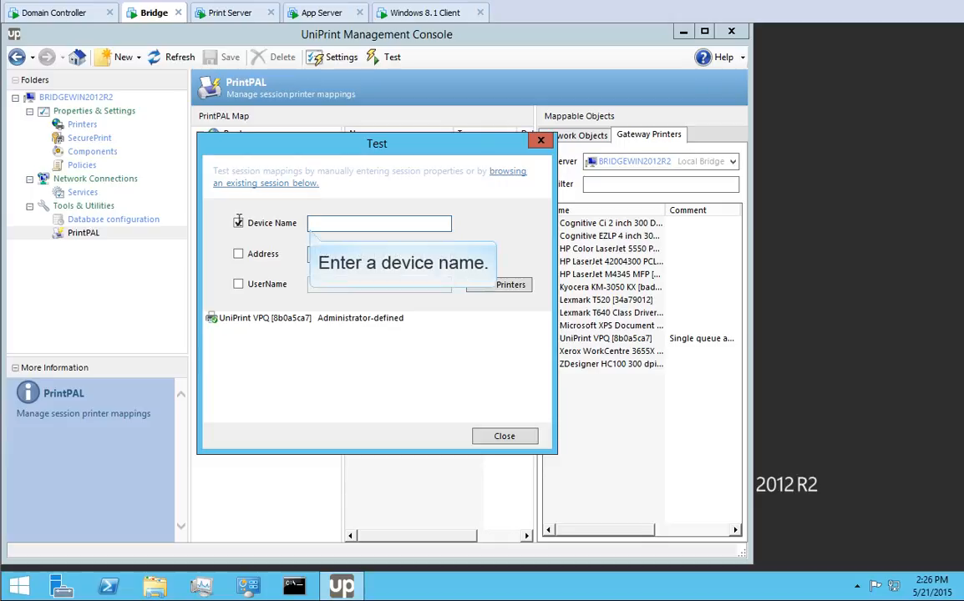
click(313, 230)
text(BGriffin-PC)
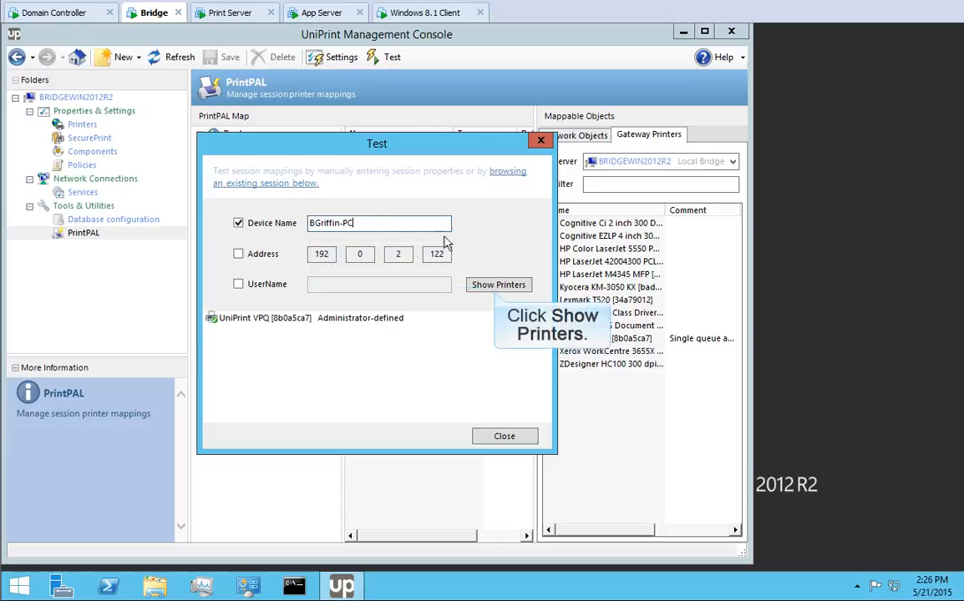
click(498, 285)
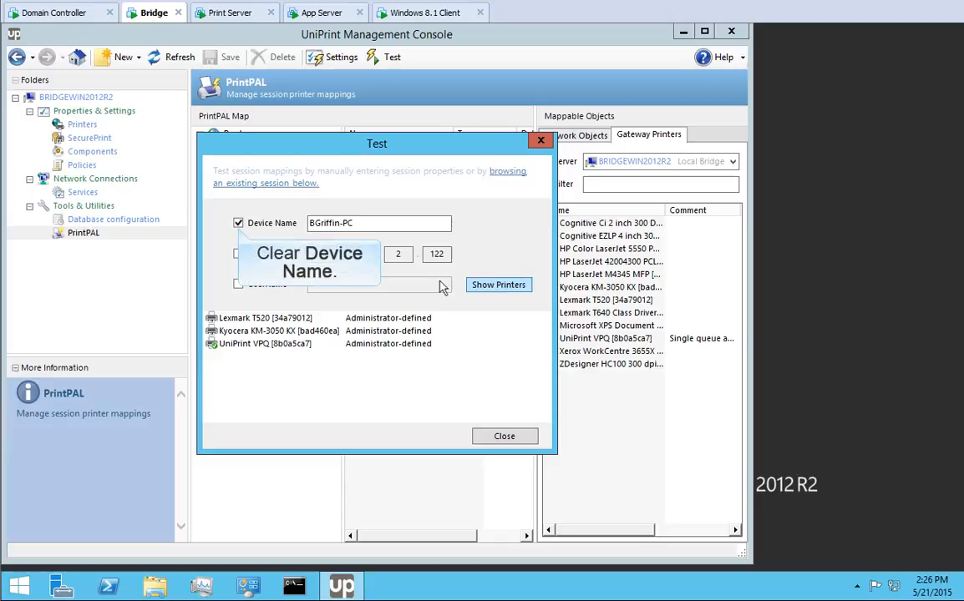
click(238, 223)
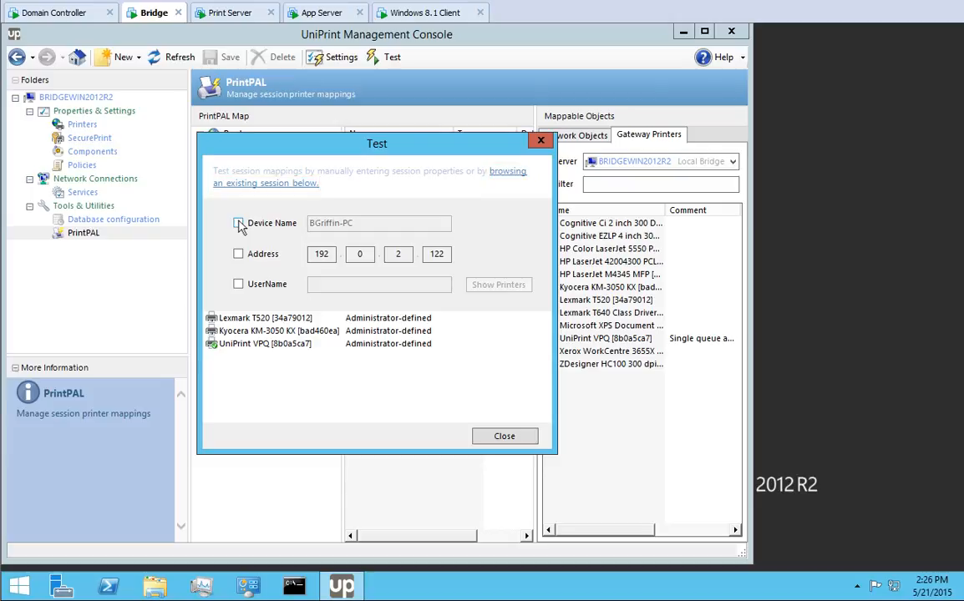
click(504, 436)
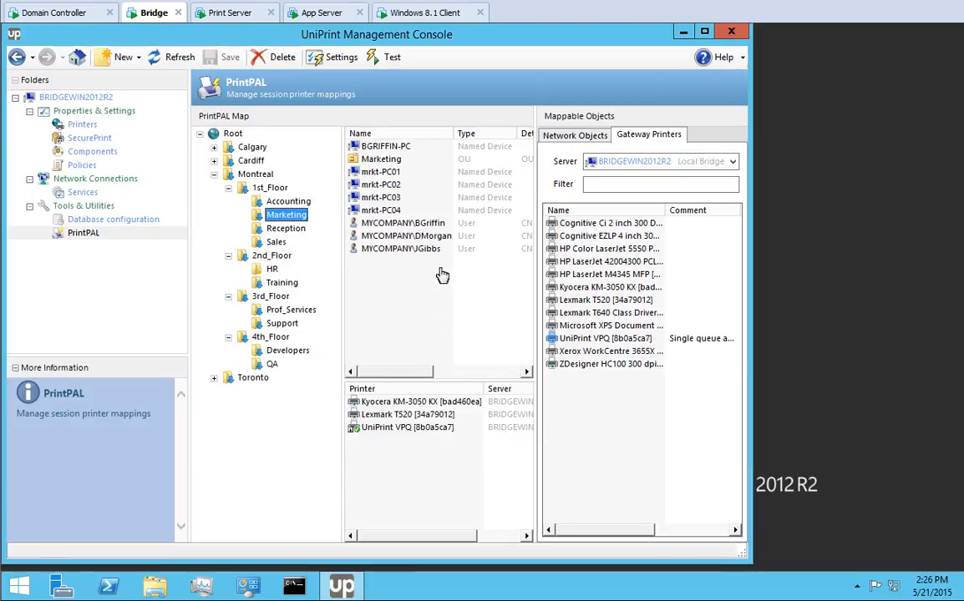
From the Windows 8.1 client, connect via Remote Desktop to 172.30.136.117, then return to the Bridge.
click(431, 14)
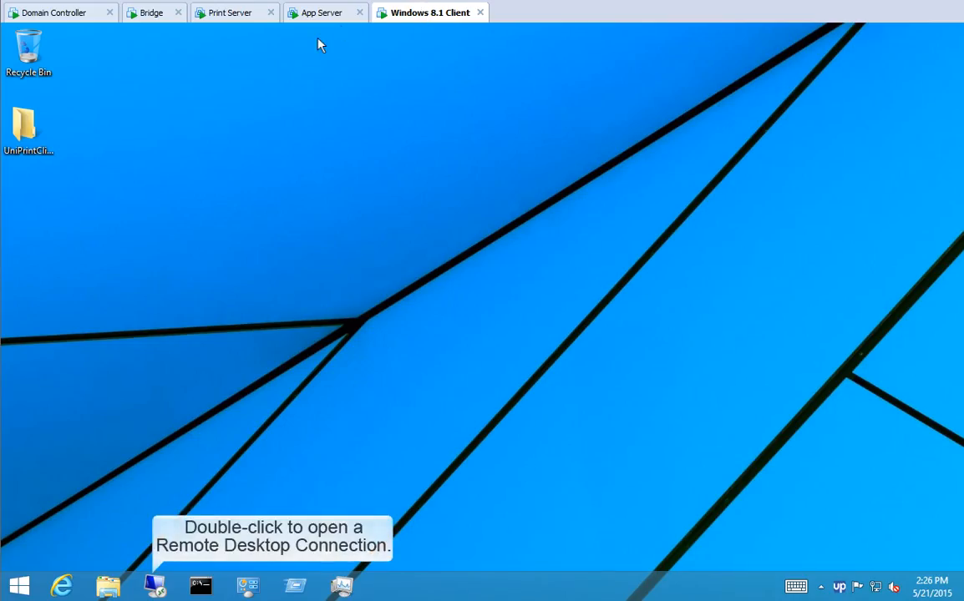
double_click(155, 585)
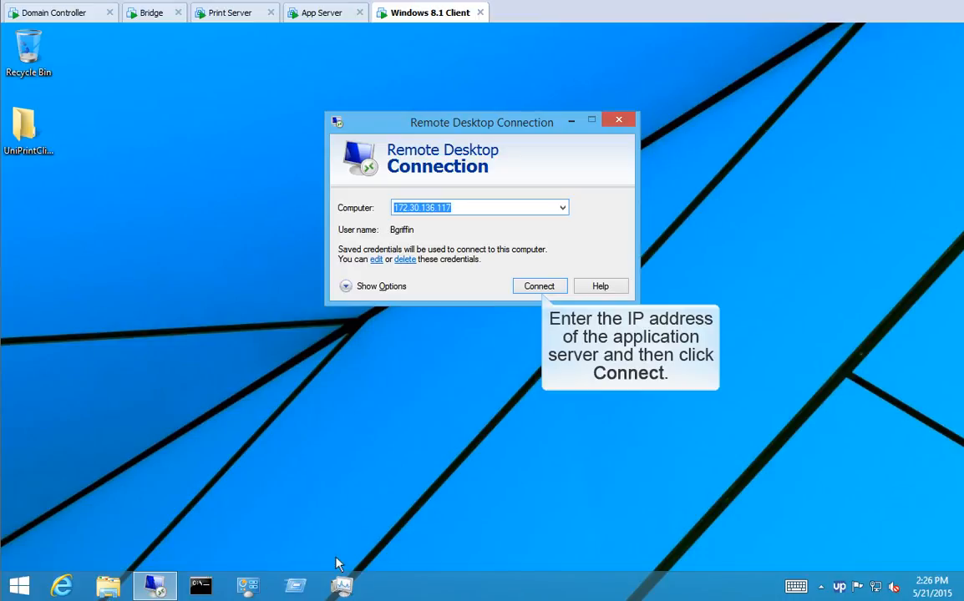
click(541, 284)
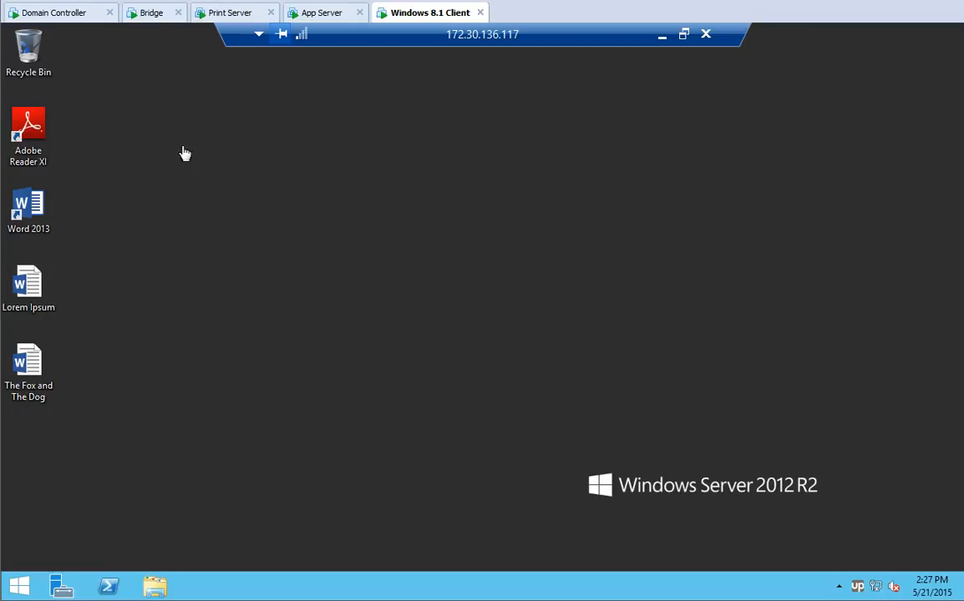
click(152, 13)
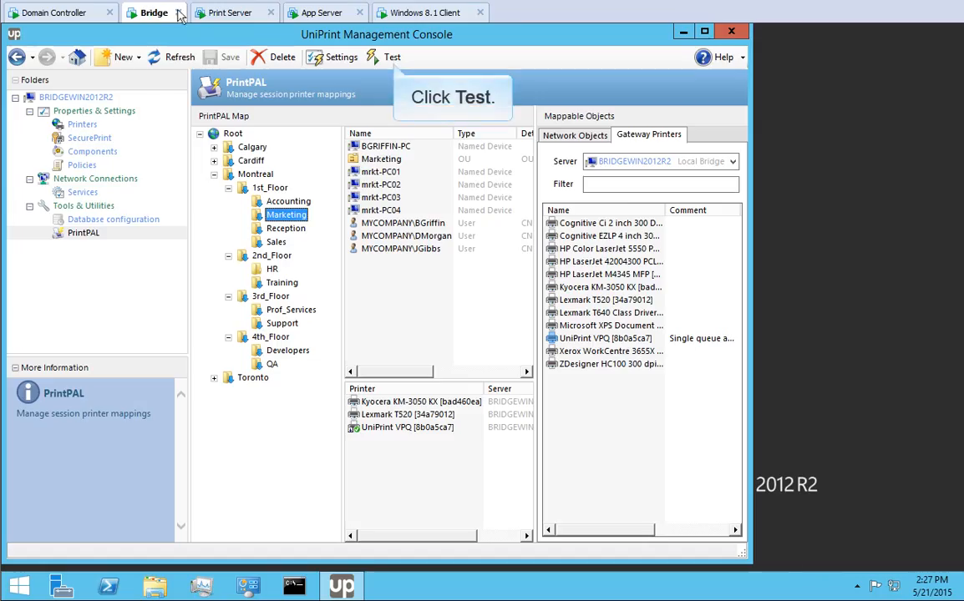
Start a mapping test against an existing session, logging in as Administrator without remembering the password.
click(393, 57)
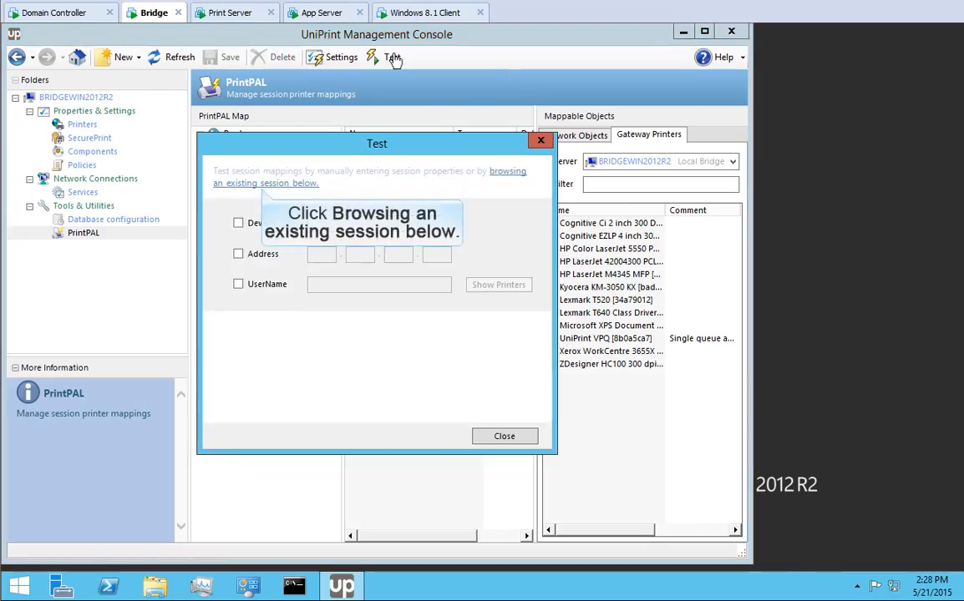
click(262, 182)
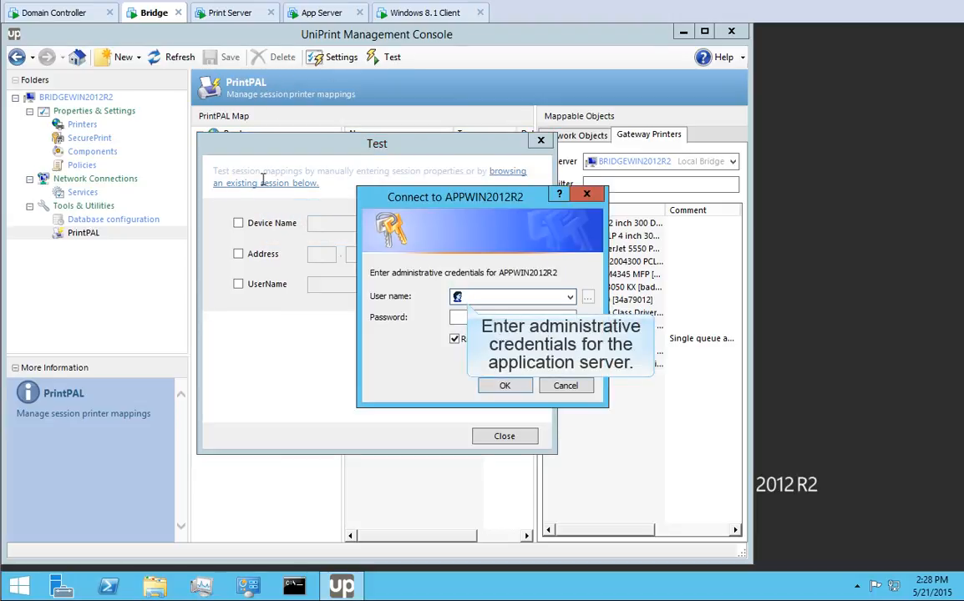
click(465, 298)
text(Administrator)
click(454, 319)
text(•••••••••••)
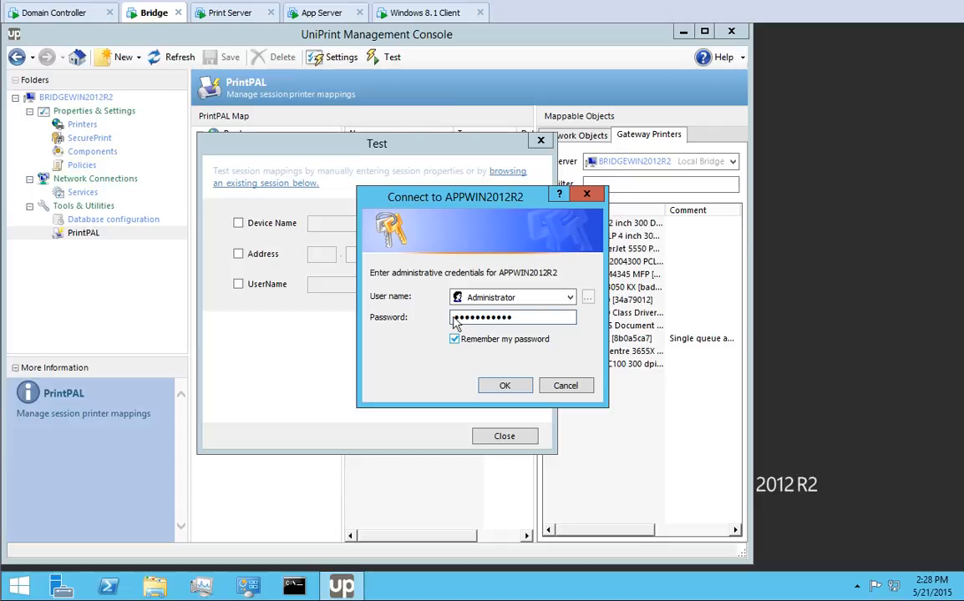
click(455, 339)
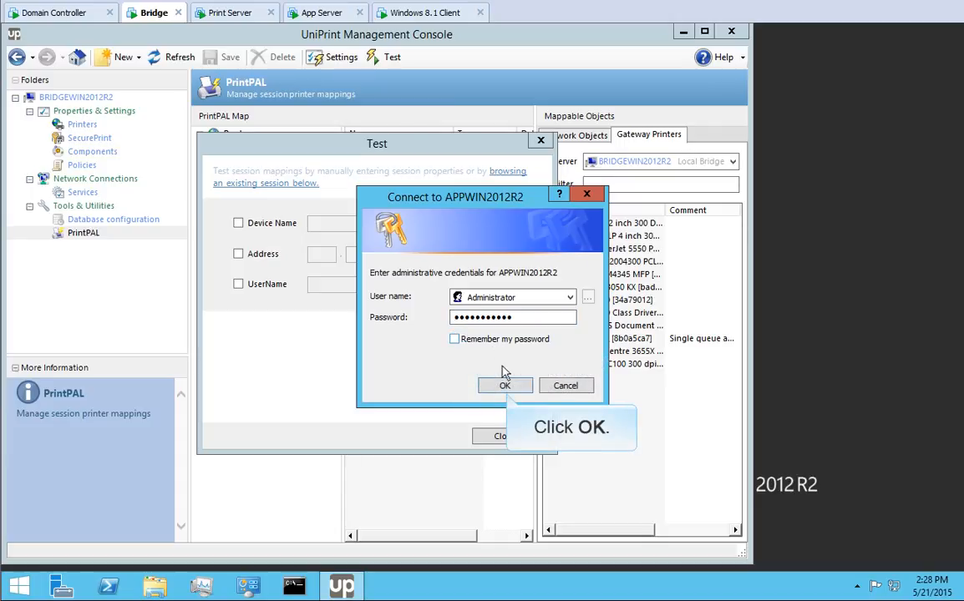
click(506, 386)
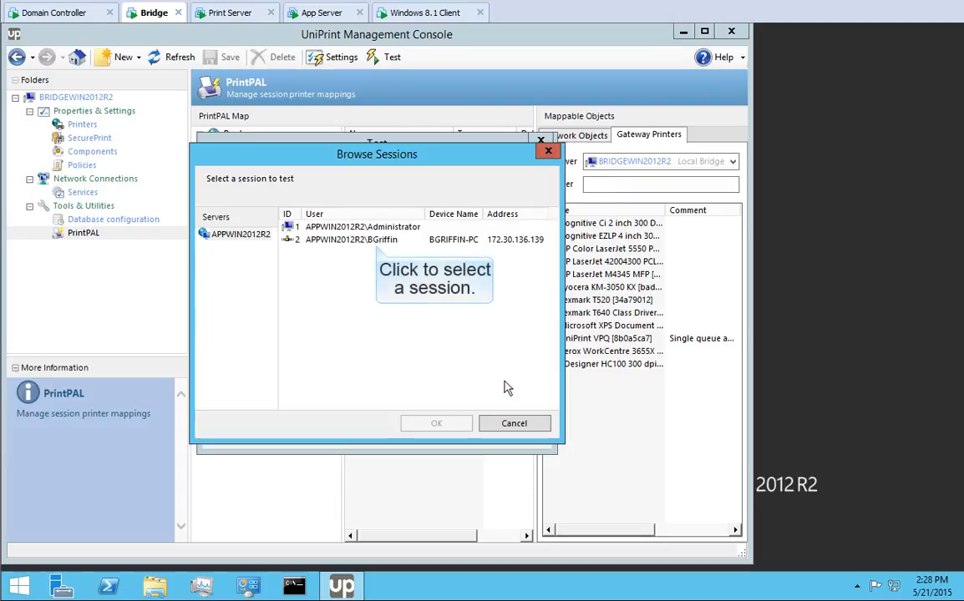
Pick the client PC's session, confirm four printers are mapped, and close the test.
click(376, 241)
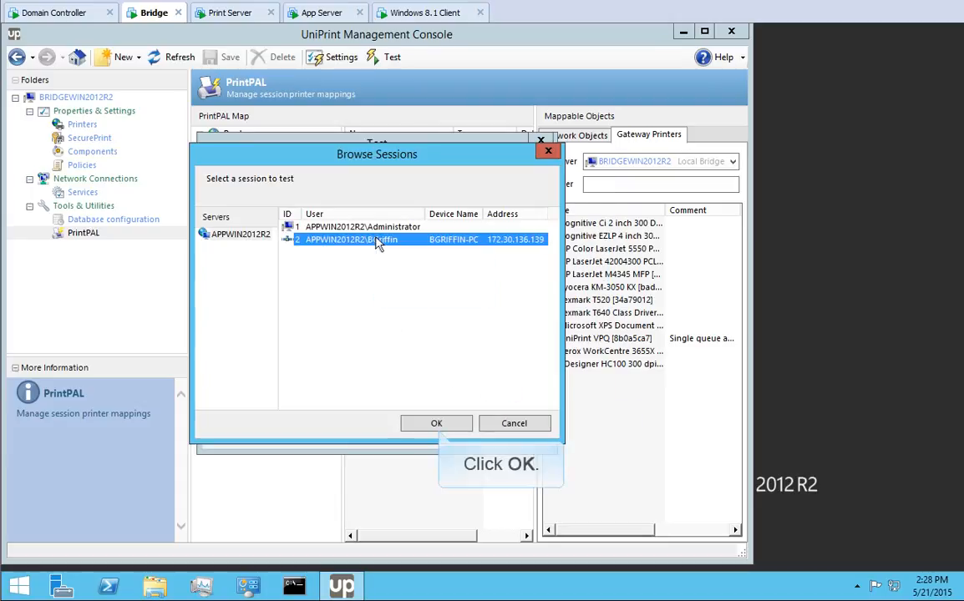
click(438, 424)
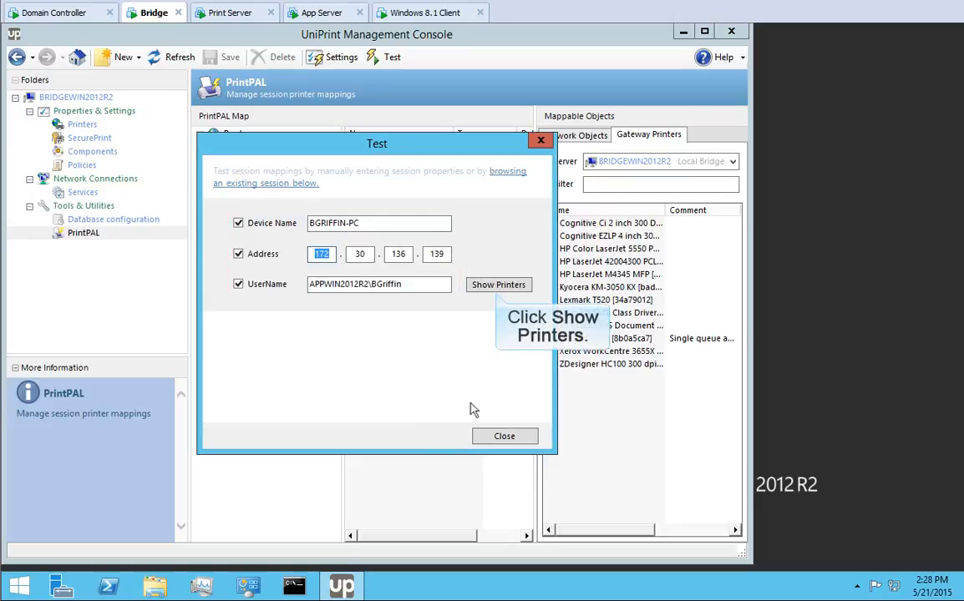
click(499, 286)
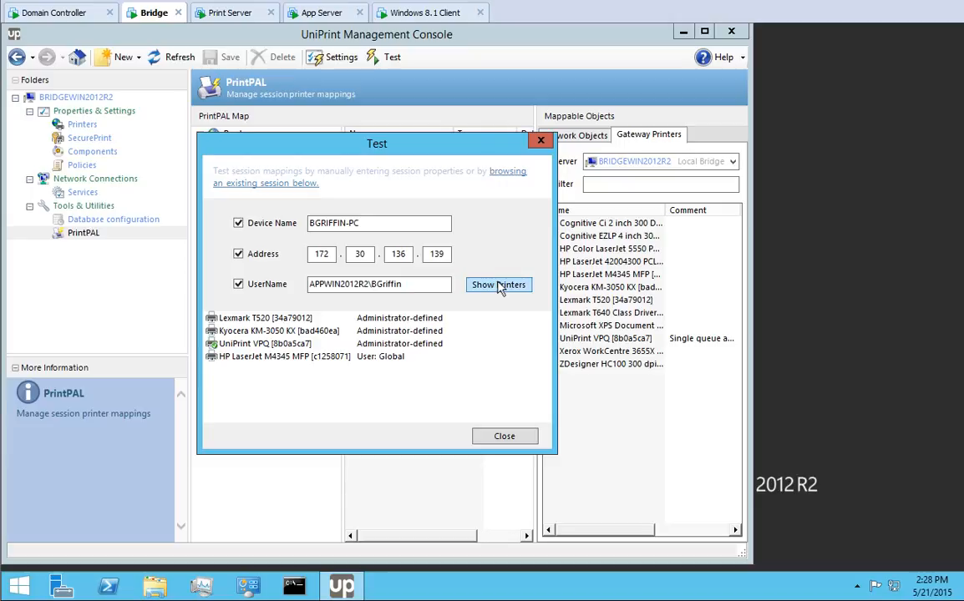
click(505, 436)
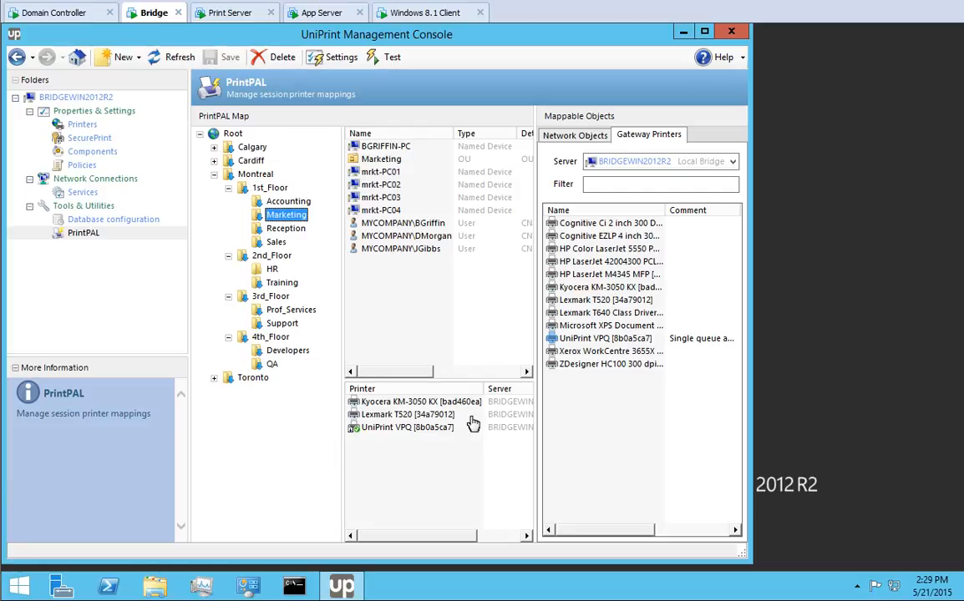
click(412, 13)
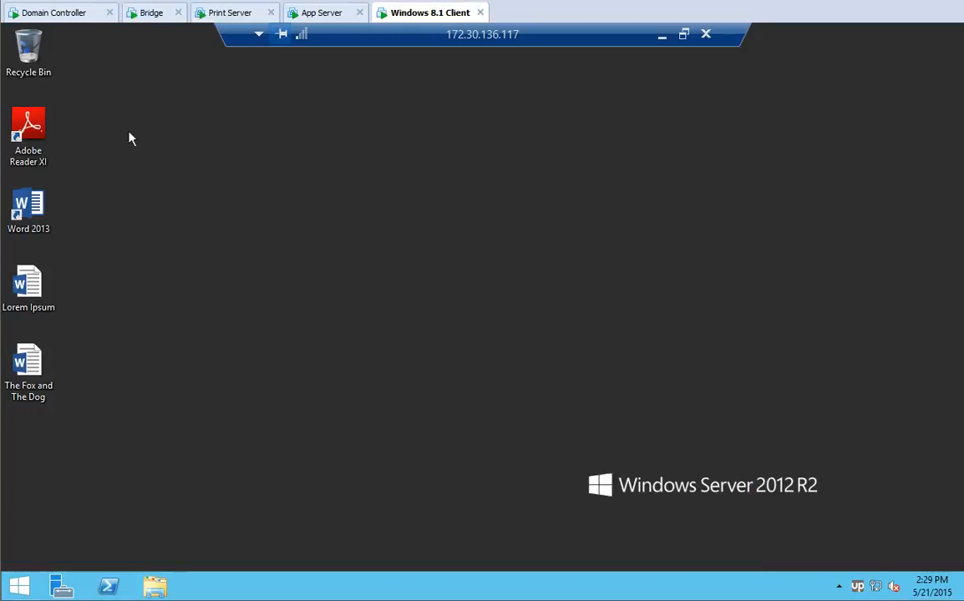
Open Devices and Printers from the remote session's Control Panel and scroll through the seven printers.
click(19, 585)
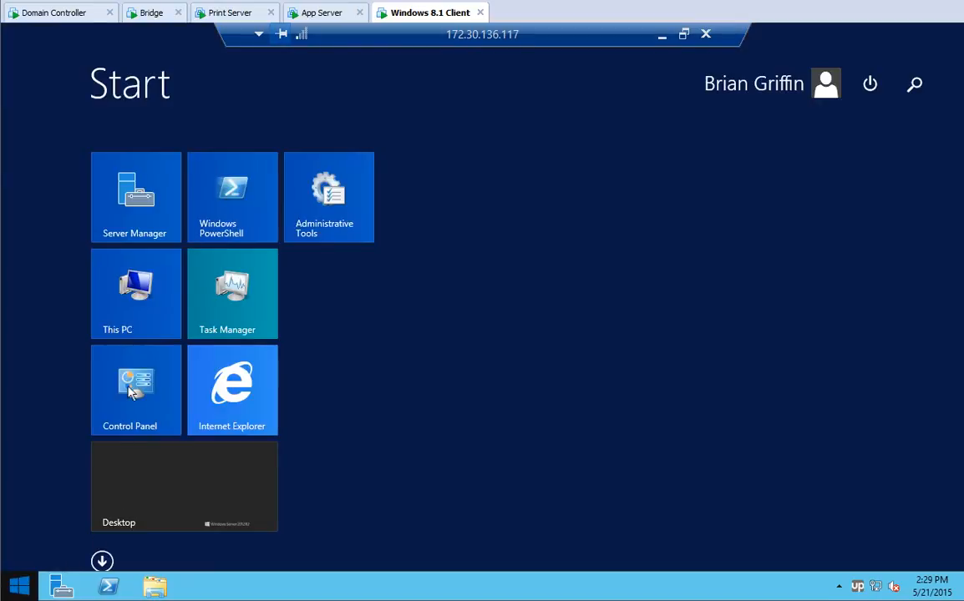
click(129, 389)
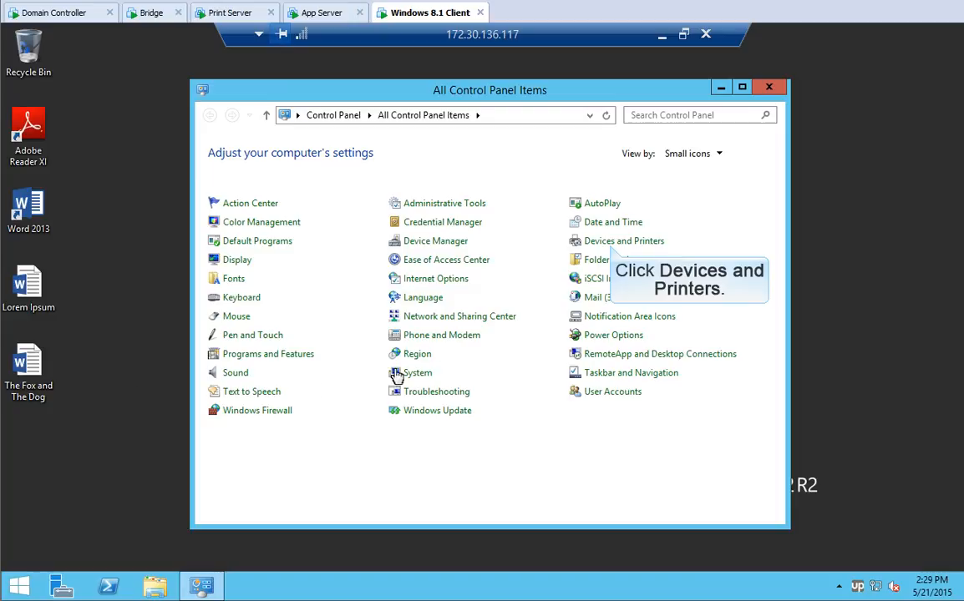
click(611, 241)
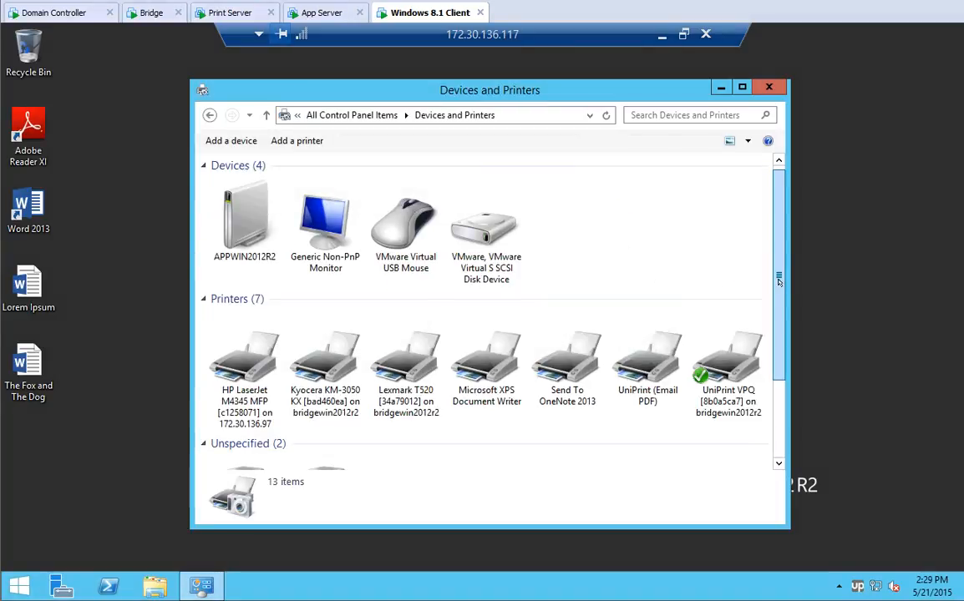
drag(779, 281, 796, 336)
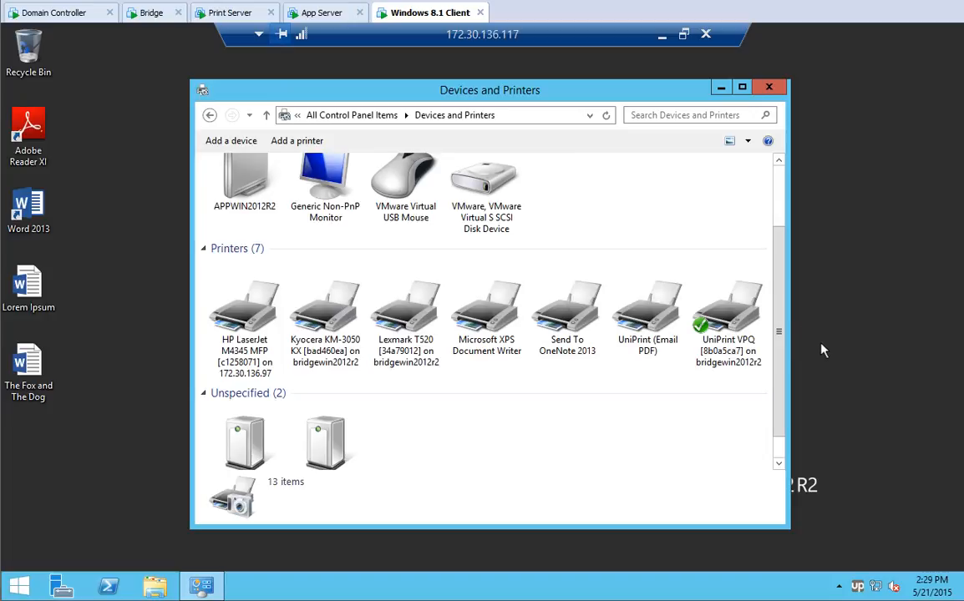
right_click(858, 586)
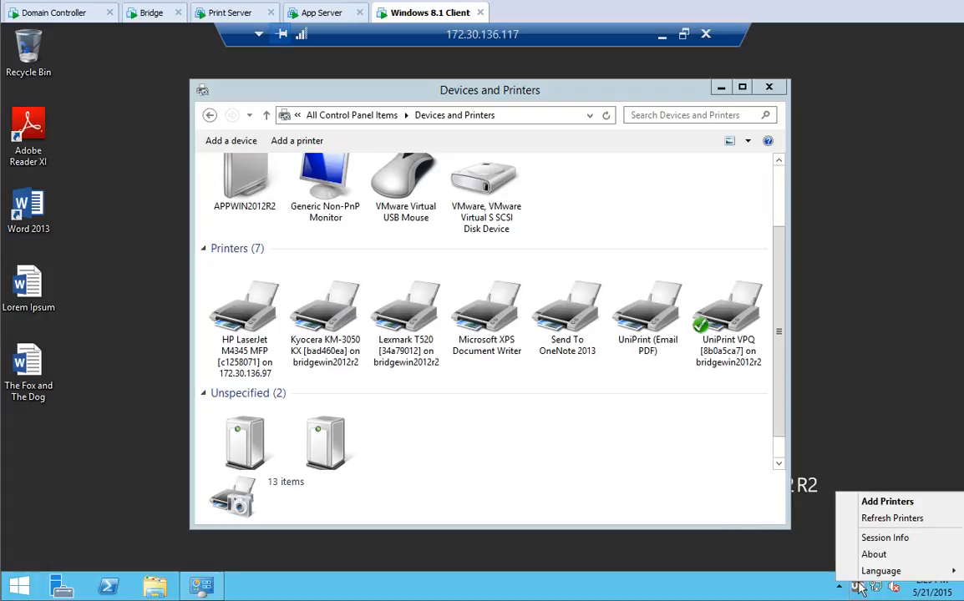
click(874, 538)
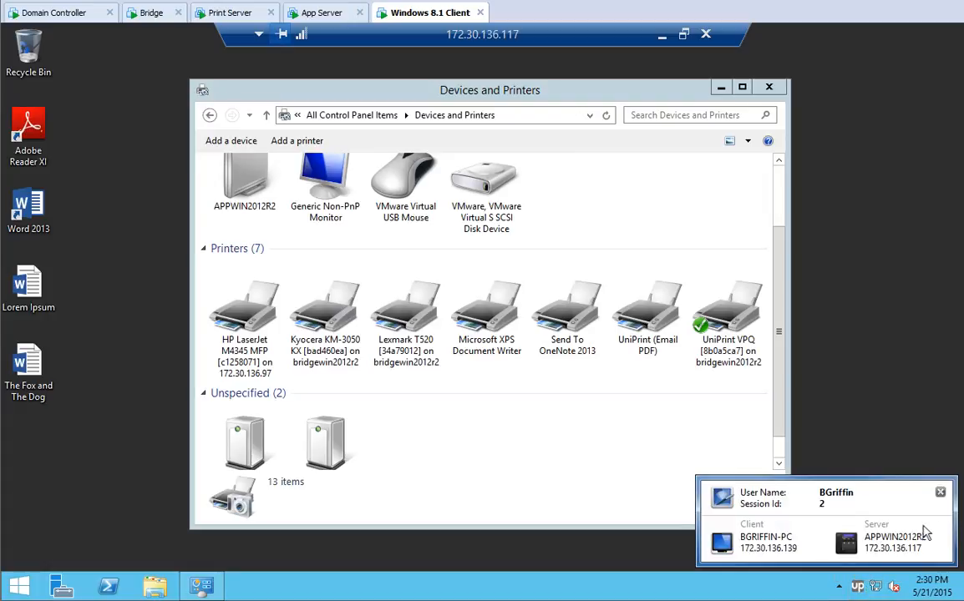
click(941, 493)
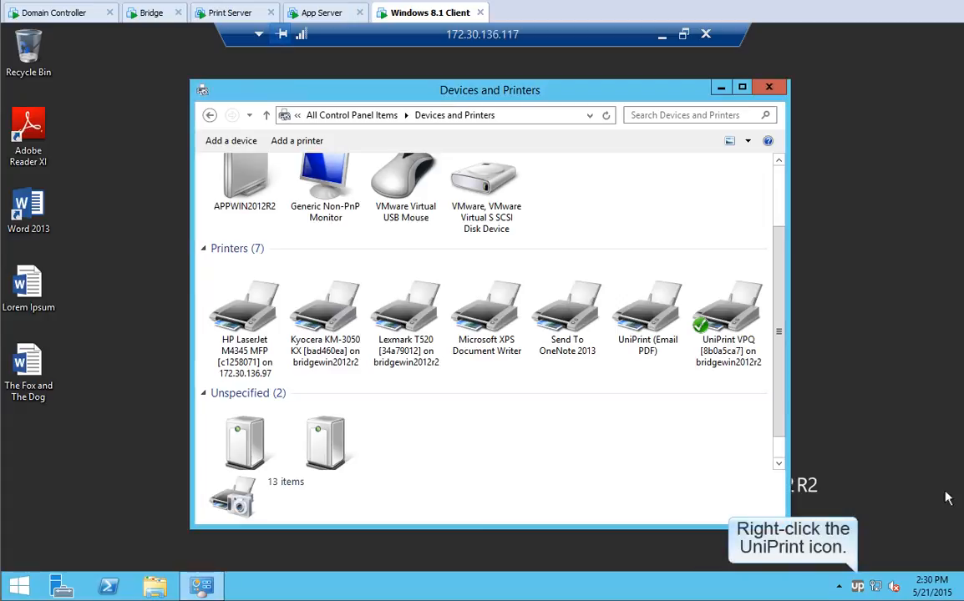
right_click(858, 587)
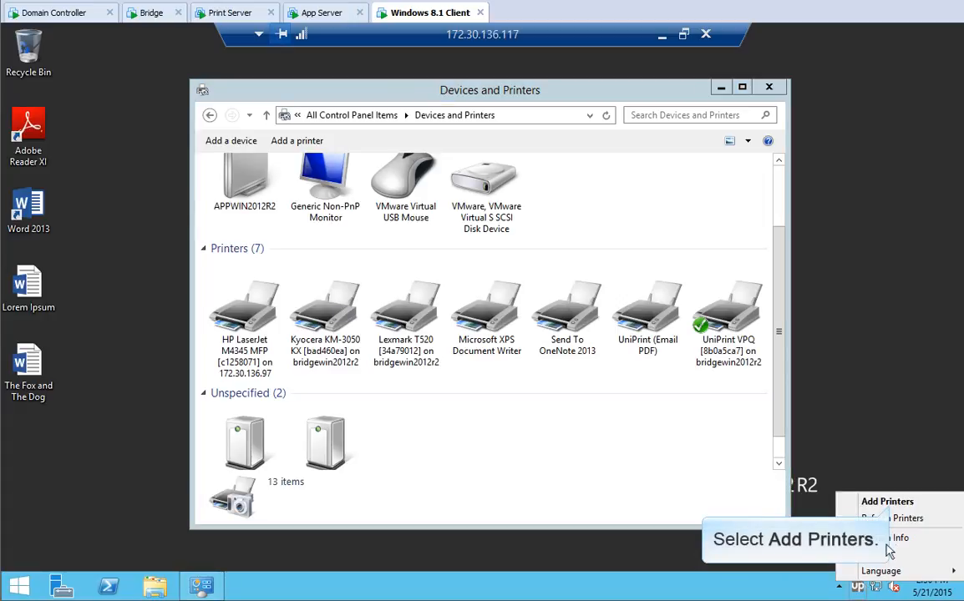
Add the HP Color LaserJet 5550 PCL6 Class Driver printer and select it as the eighth printer.
click(887, 502)
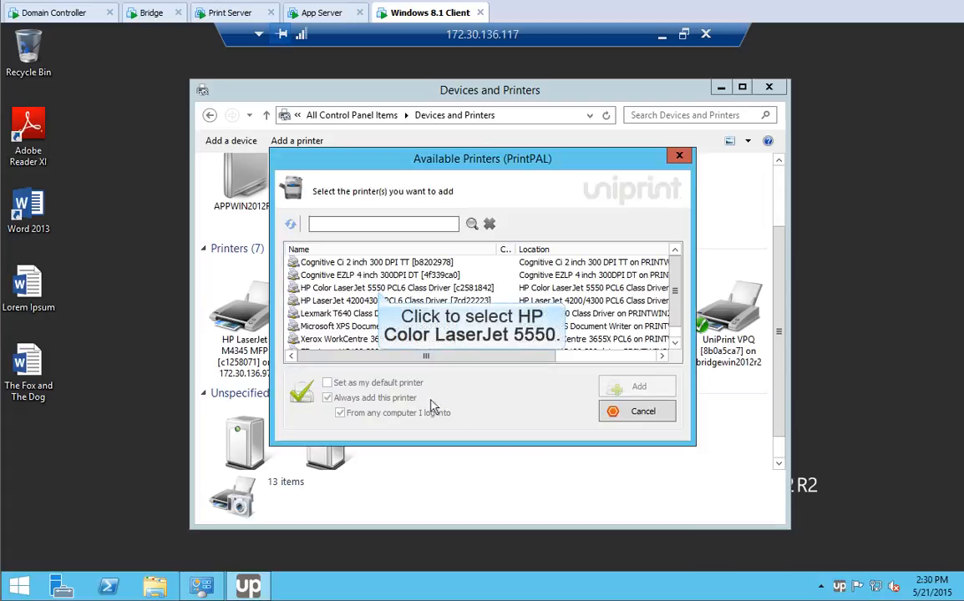
click(380, 290)
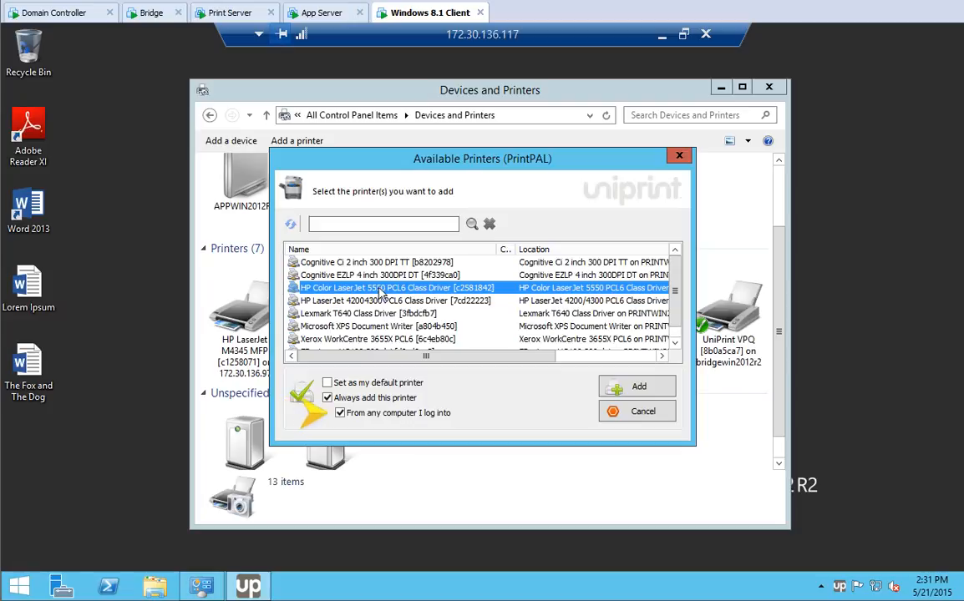
click(628, 387)
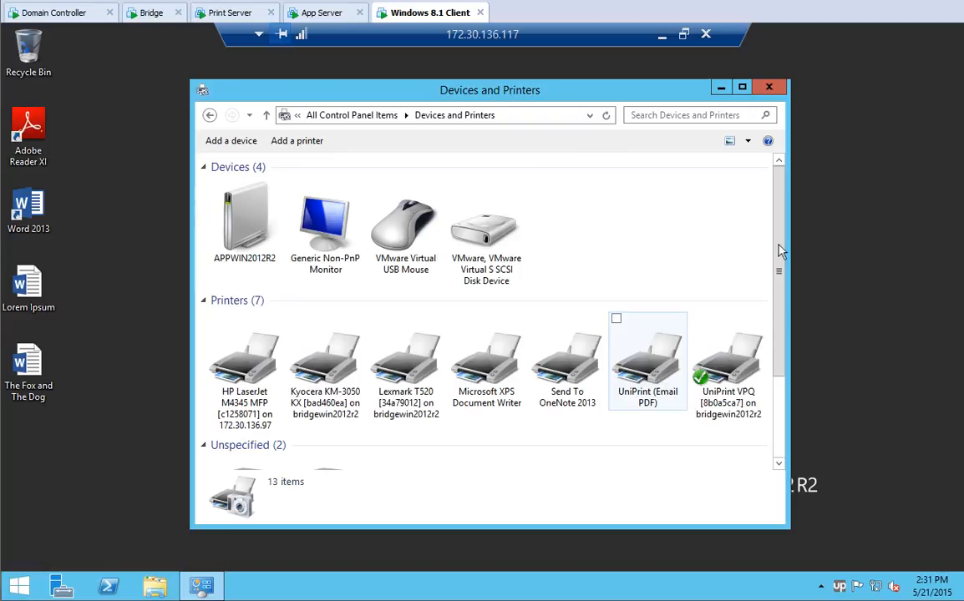
drag(773, 261, 777, 323)
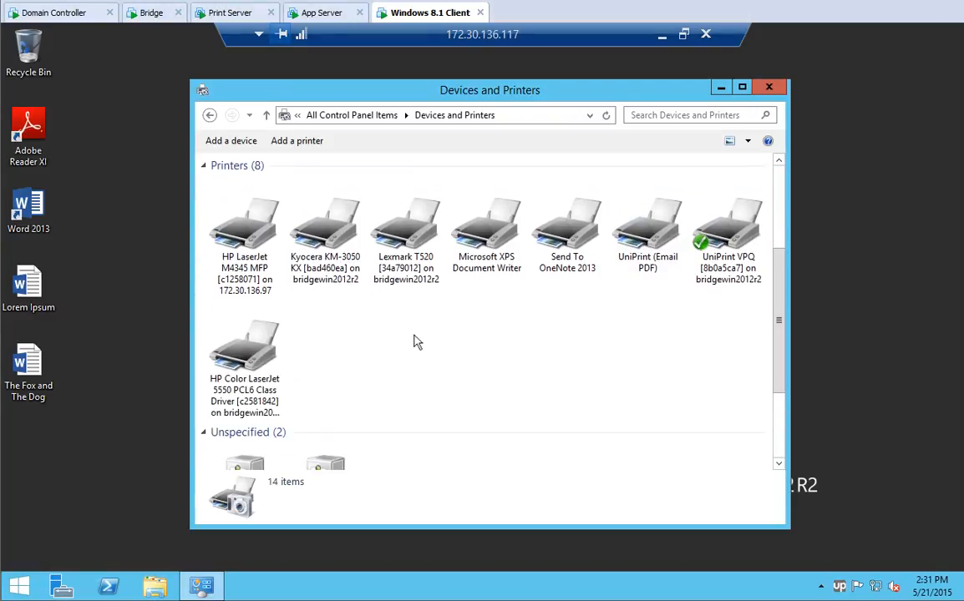
click(248, 378)
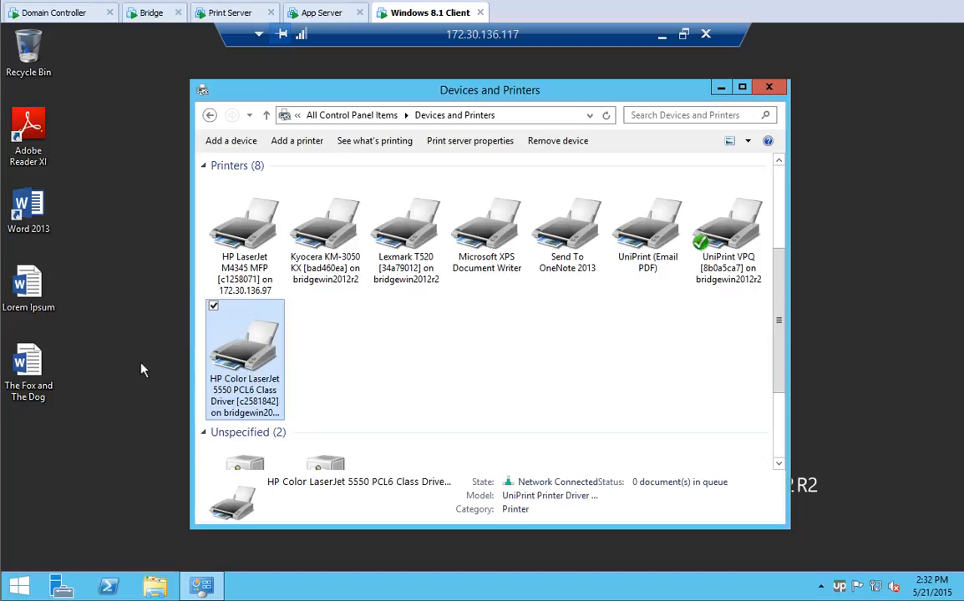
double_click(26, 280)
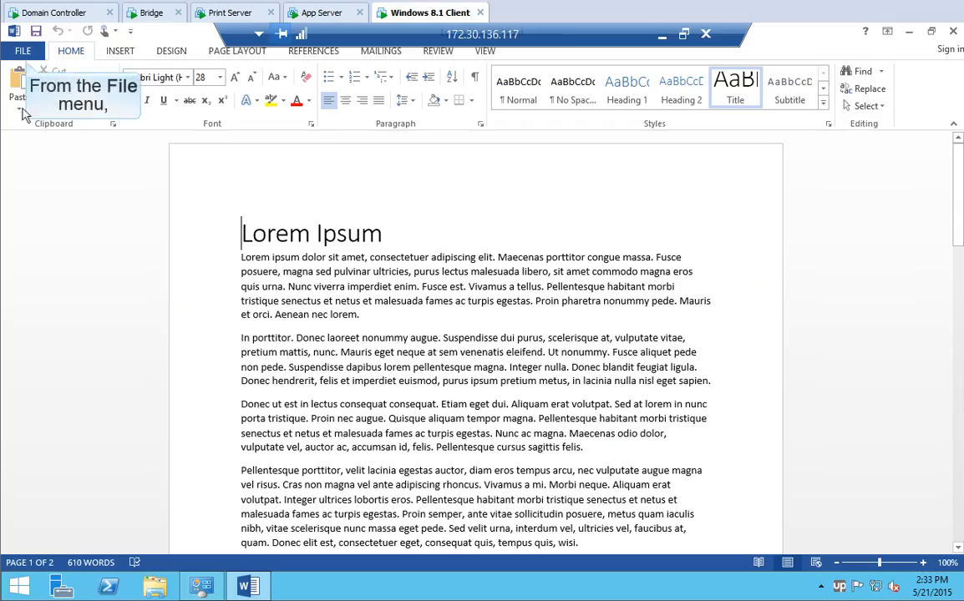
Open Lorem Ipsum's Print page and review the printer list, including the HP Color LaserJet 5550.
click(24, 50)
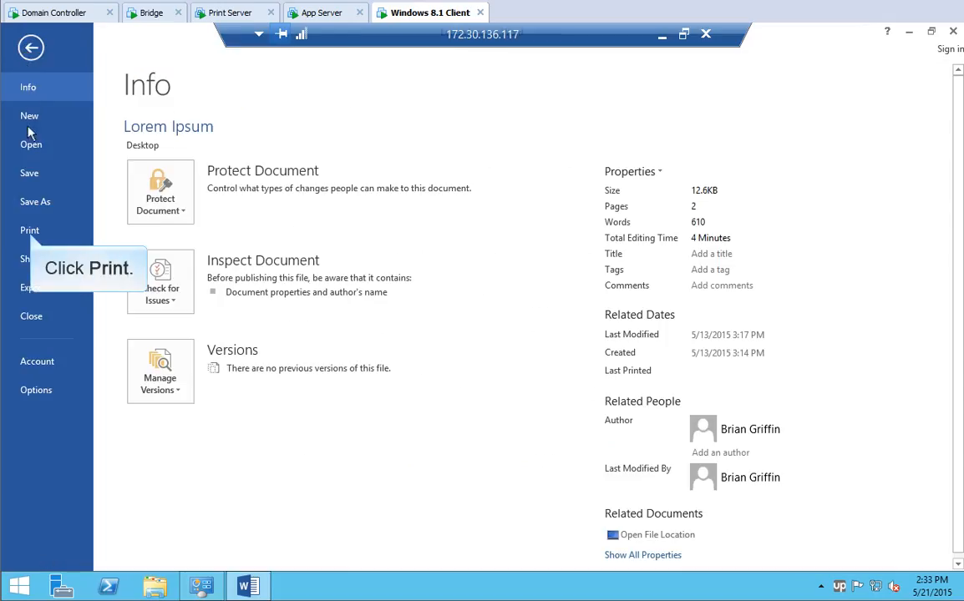
click(30, 232)
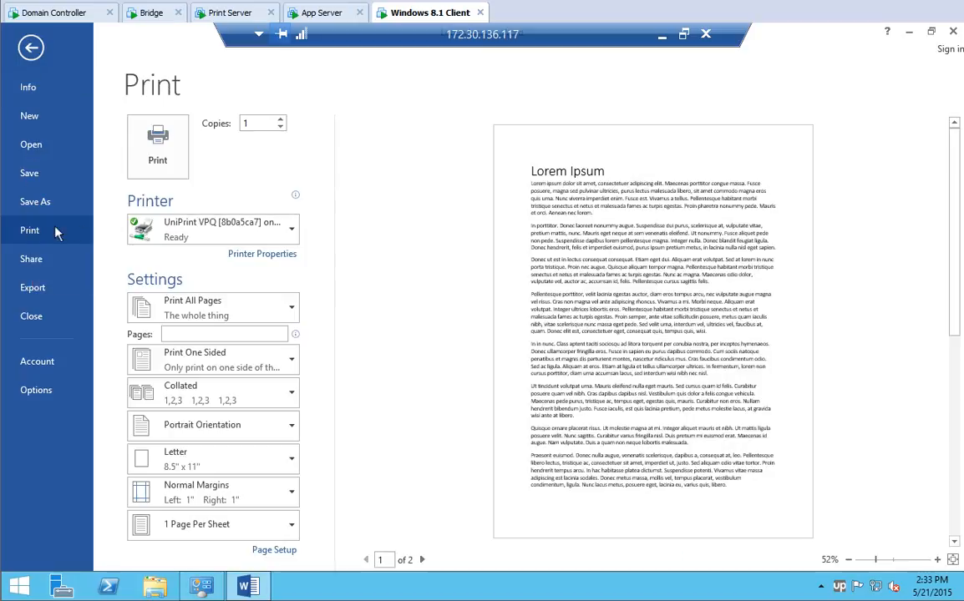
click(293, 234)
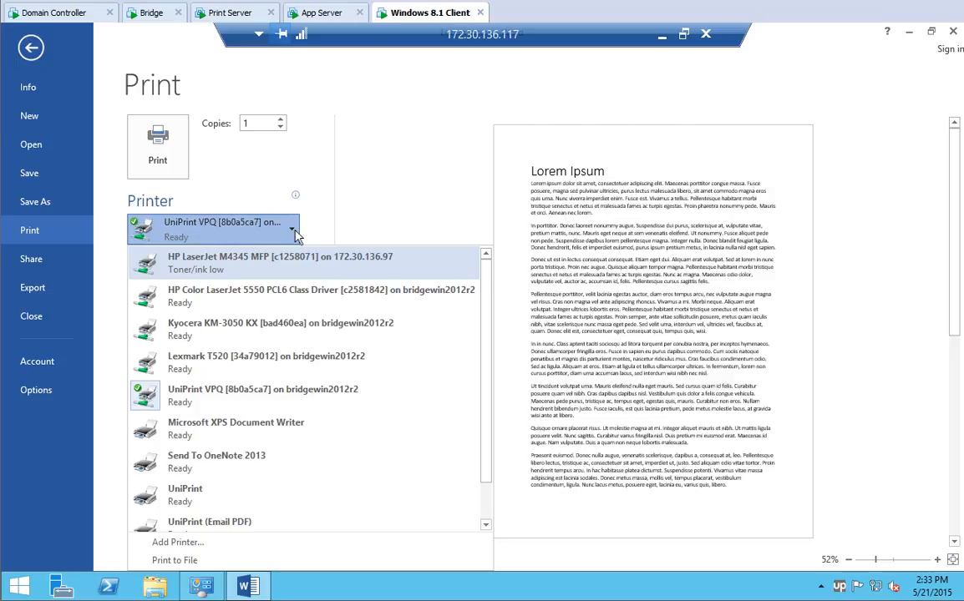
click(347, 76)
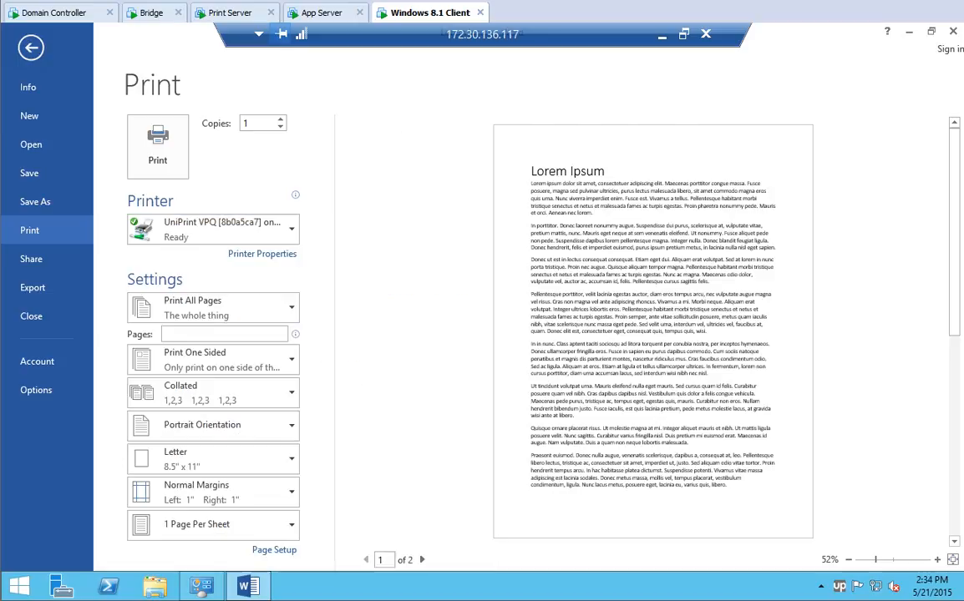